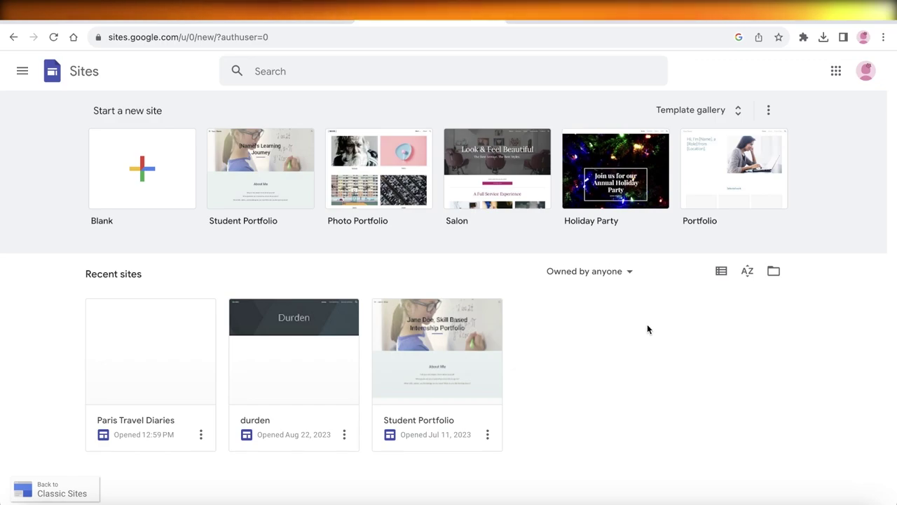
Step: Open the Paris Travel Diaries site in the editor, reopening it once from the sites list
click(192, 343)
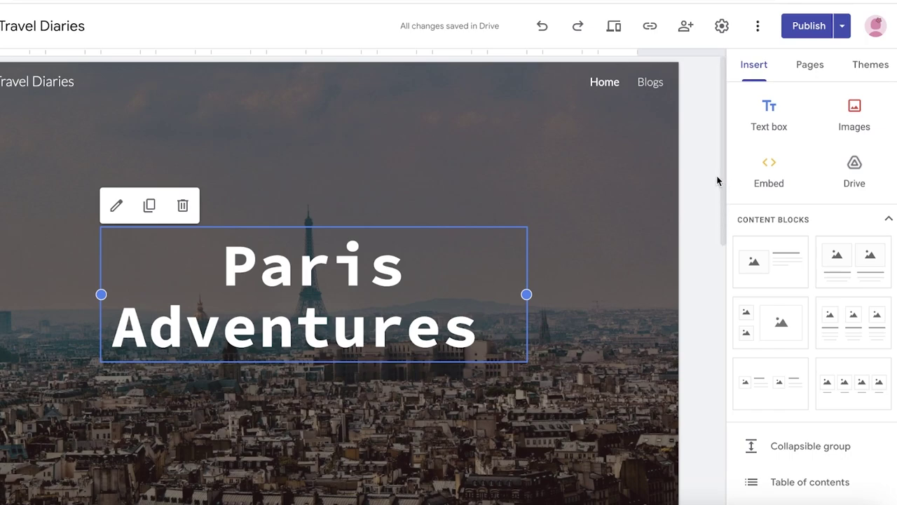
scroll(718, 189, down, 5)
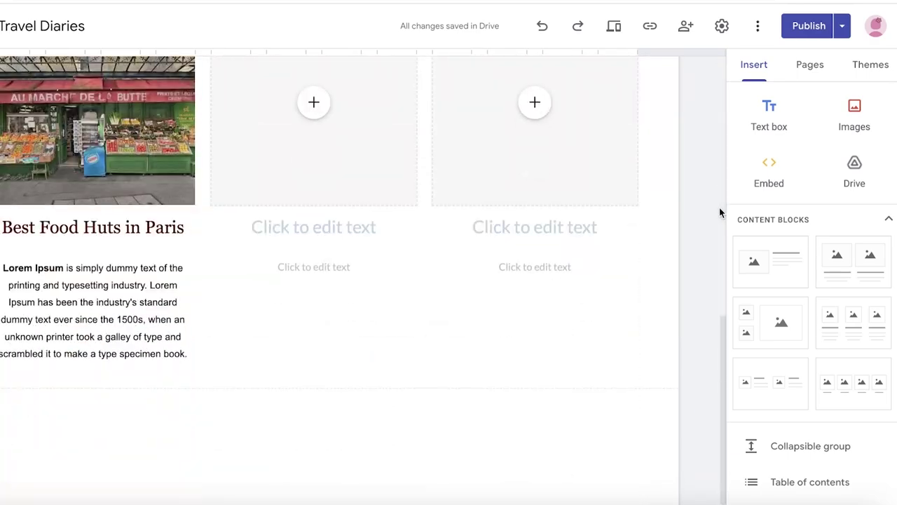
scroll(715, 218, up, 5)
click(706, 229)
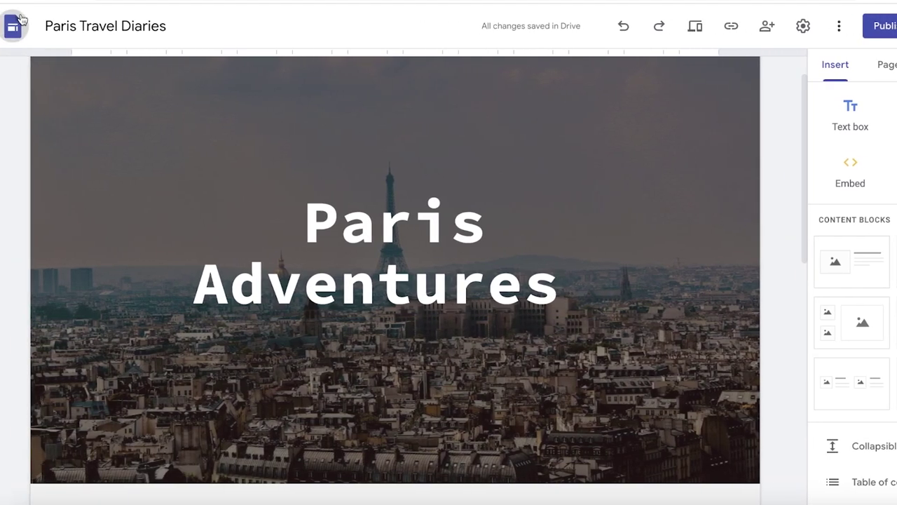
click(12, 24)
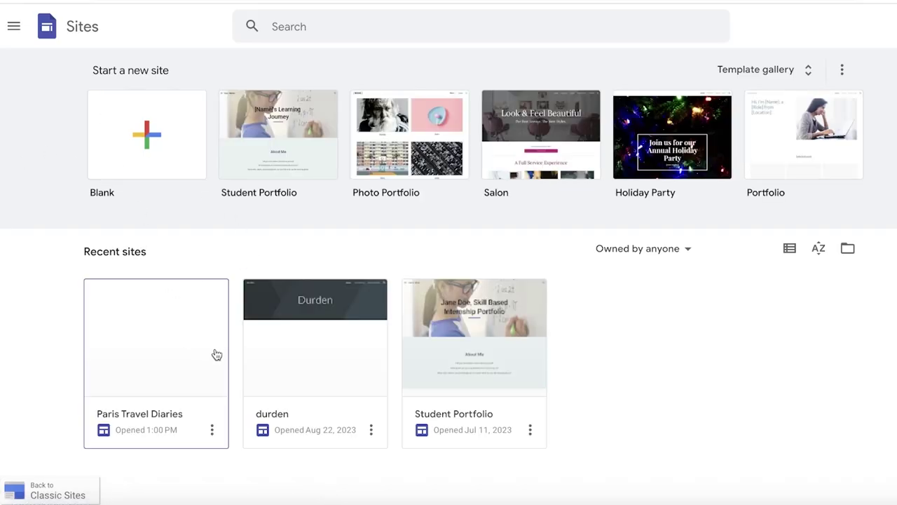
click(195, 339)
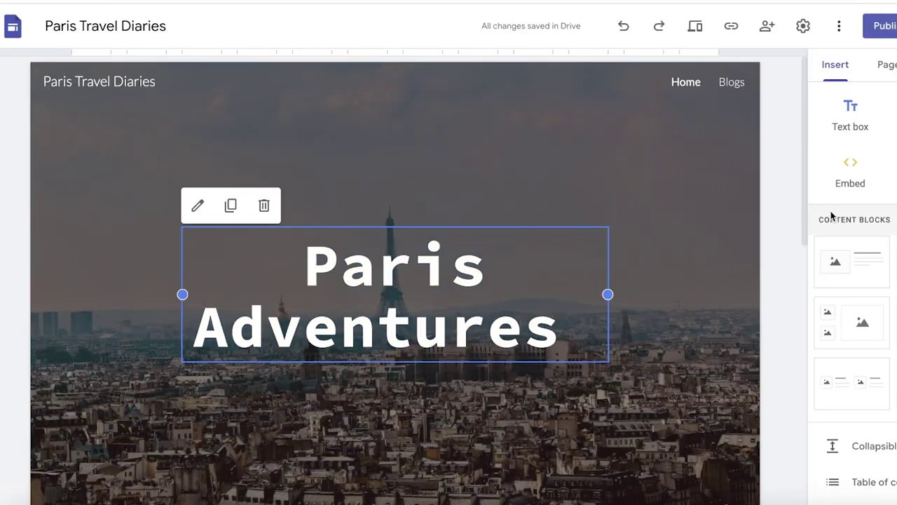
scroll(774, 205, down, 5)
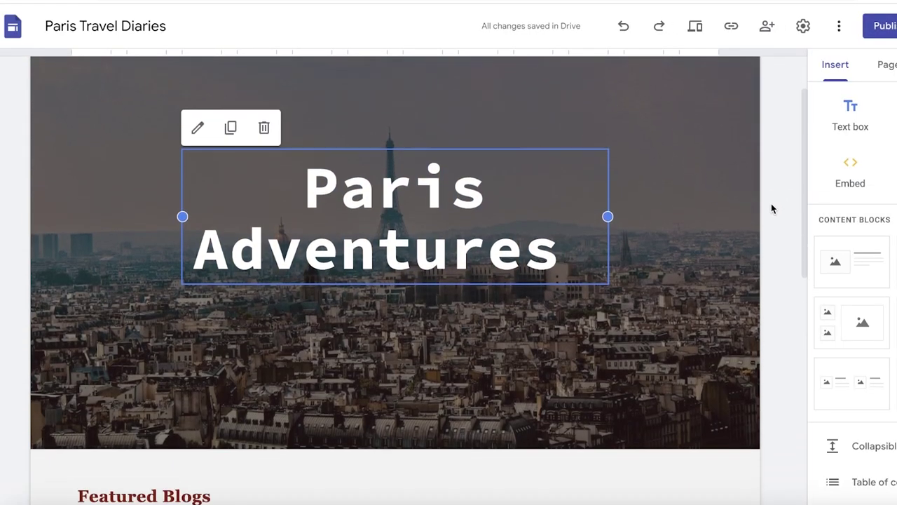
scroll(602, 206, up, 5)
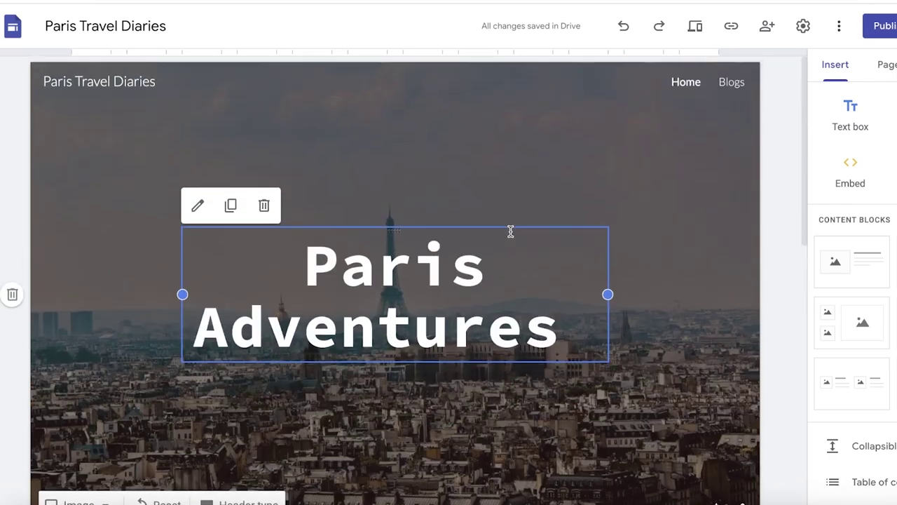
scroll(630, 260, down, 1)
scroll(778, 175, down, 5)
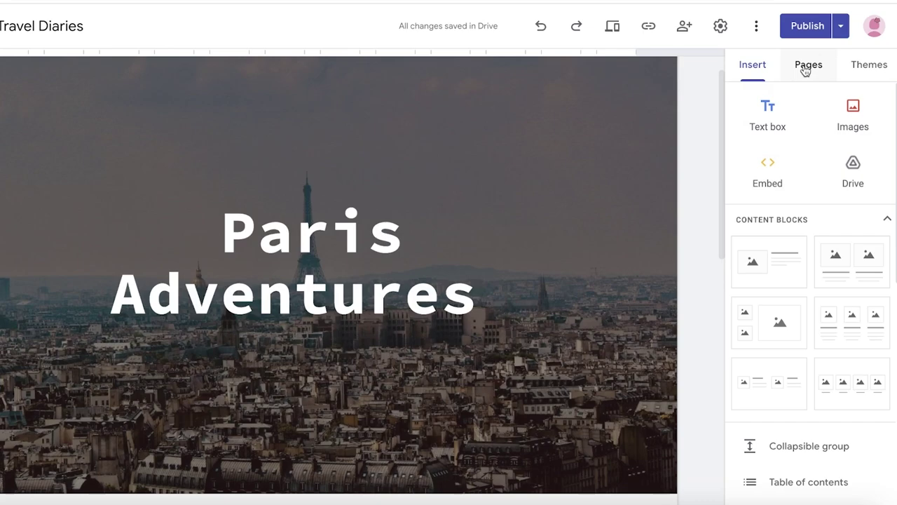
Step: Create a trial full-page embed page named 'Members' from the Pages list
click(887, 65)
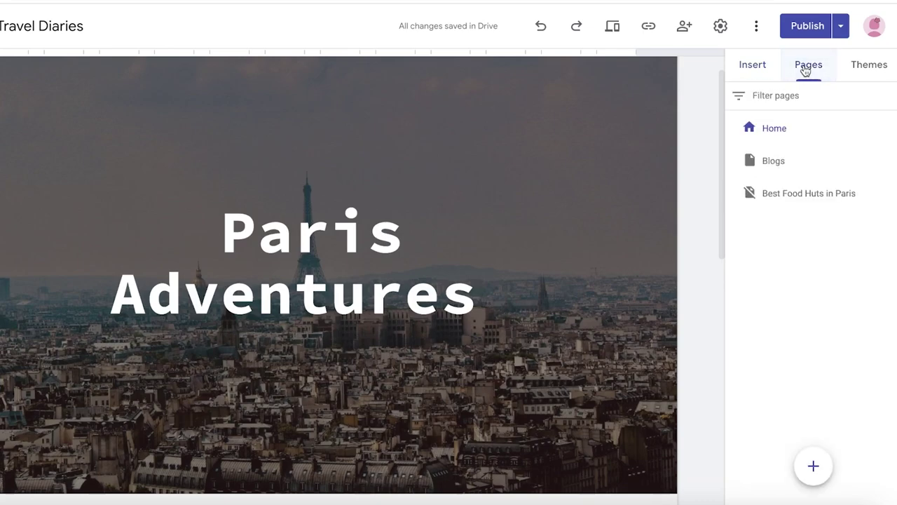
click(813, 465)
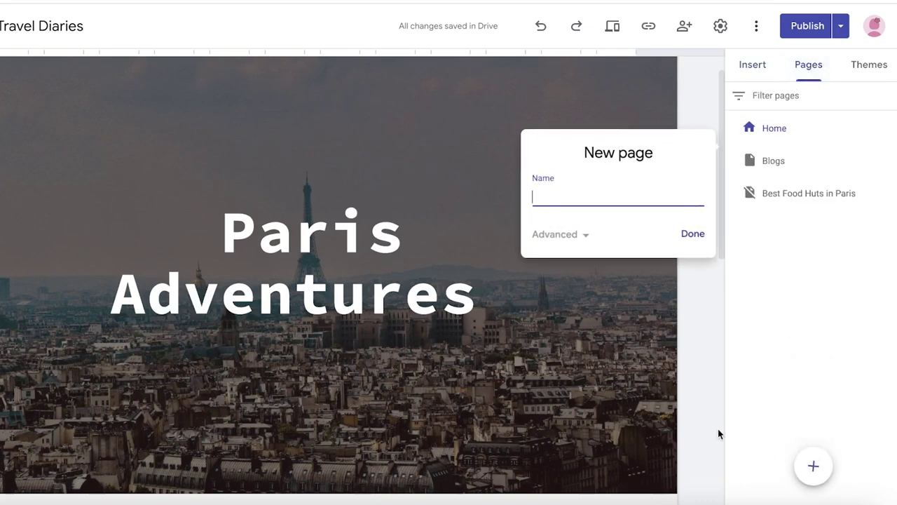
click(815, 459)
click(815, 465)
click(789, 419)
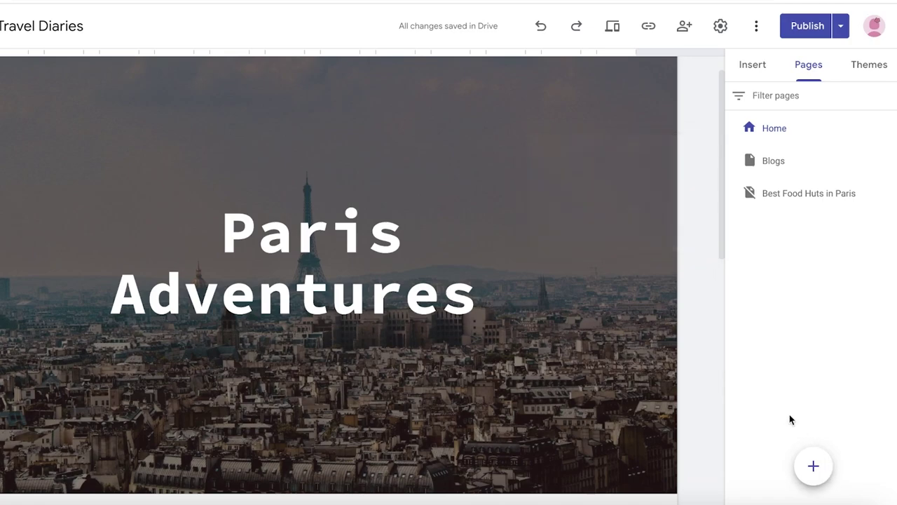
mouse_move(825, 468)
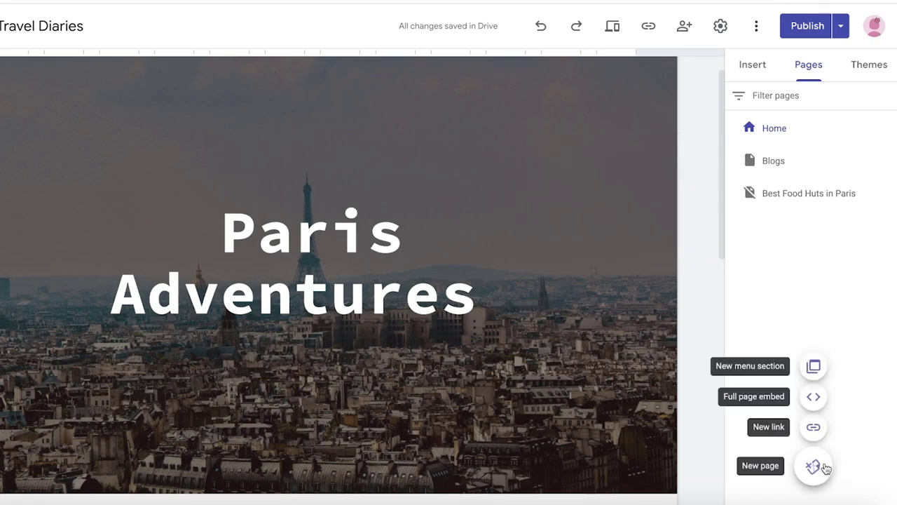
click(813, 396)
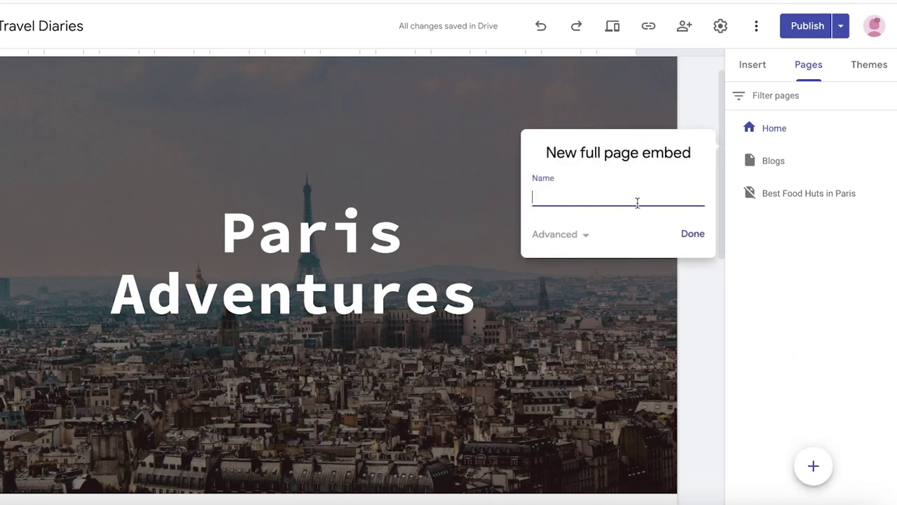
text(Members)
key(Return)
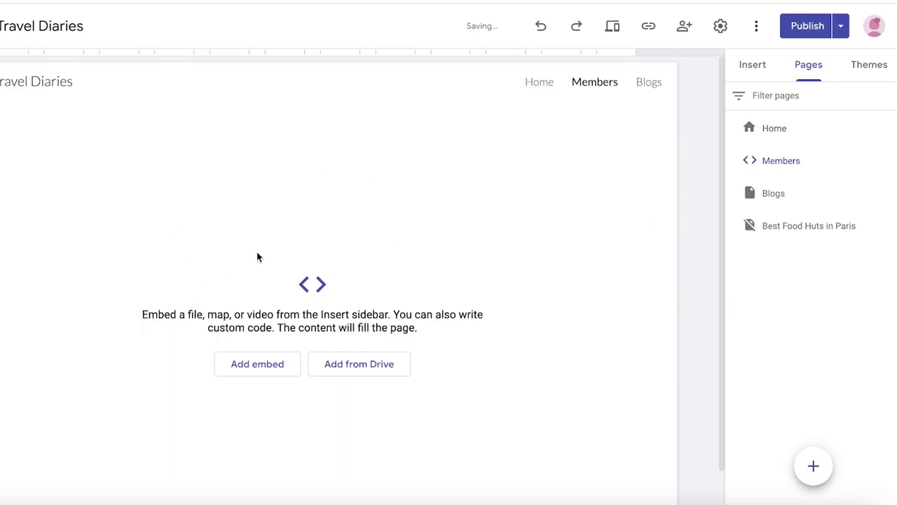
Step: Delete the Members page from its options menu
click(892, 159)
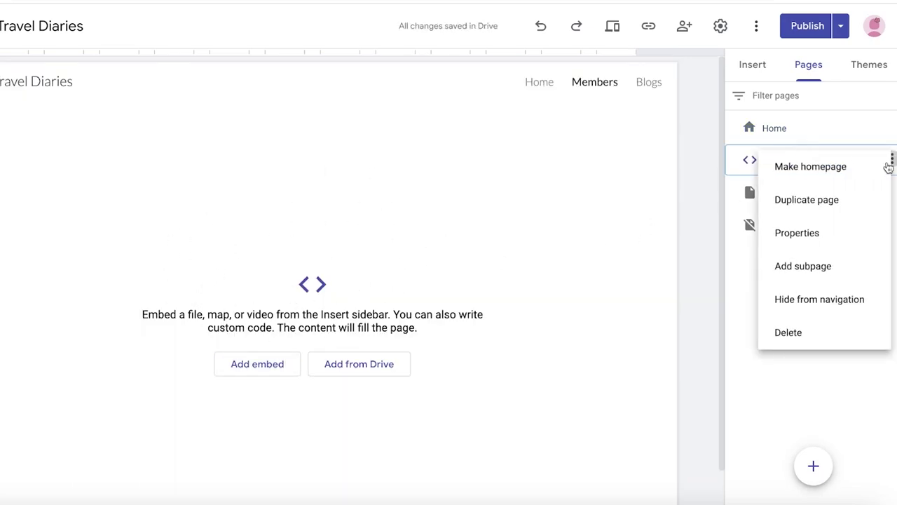
click(516, 160)
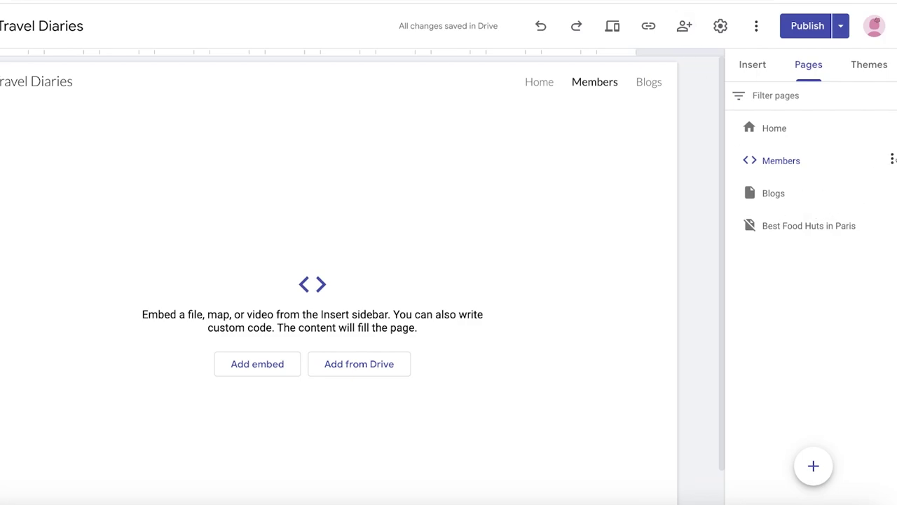
click(892, 160)
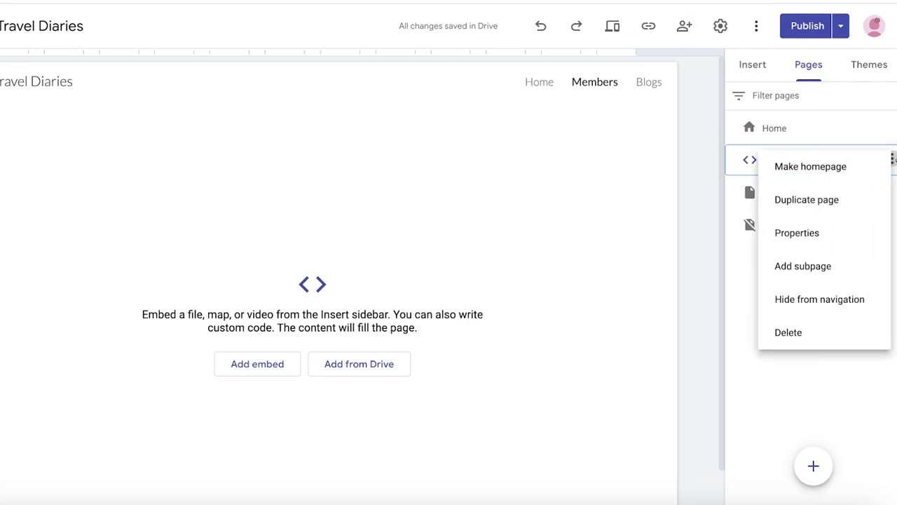
click(818, 323)
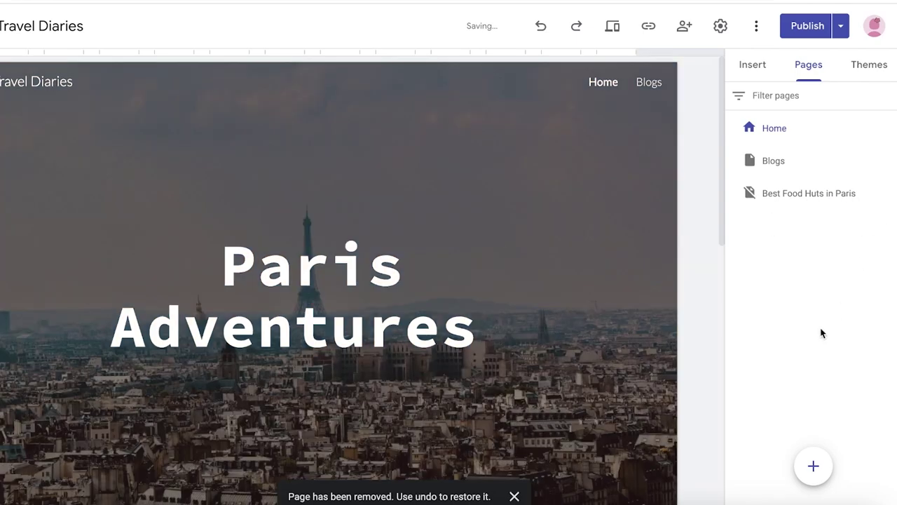
Step: Add a new page named 'Member Area' to the site
click(813, 465)
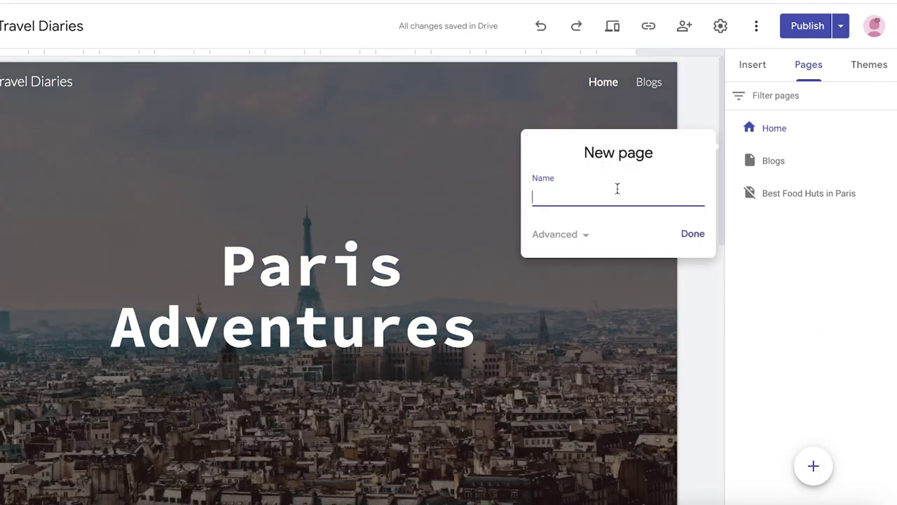
text(Aember Area)
key(Return)
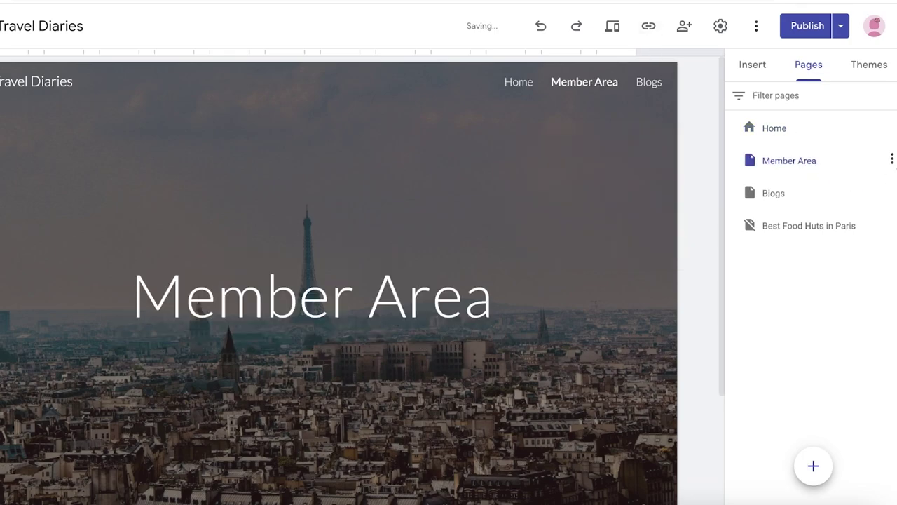
Step: Add a 'Login' subpage nested under Member Area
click(892, 160)
click(802, 352)
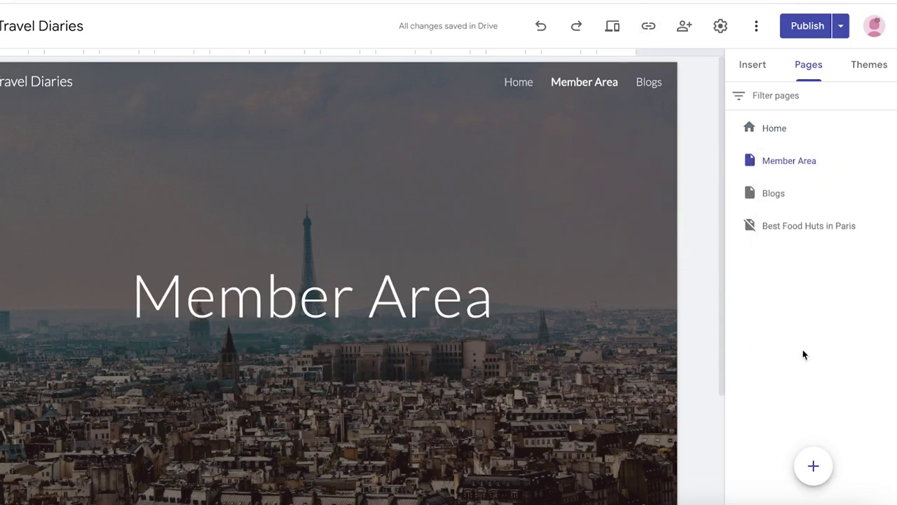
click(890, 160)
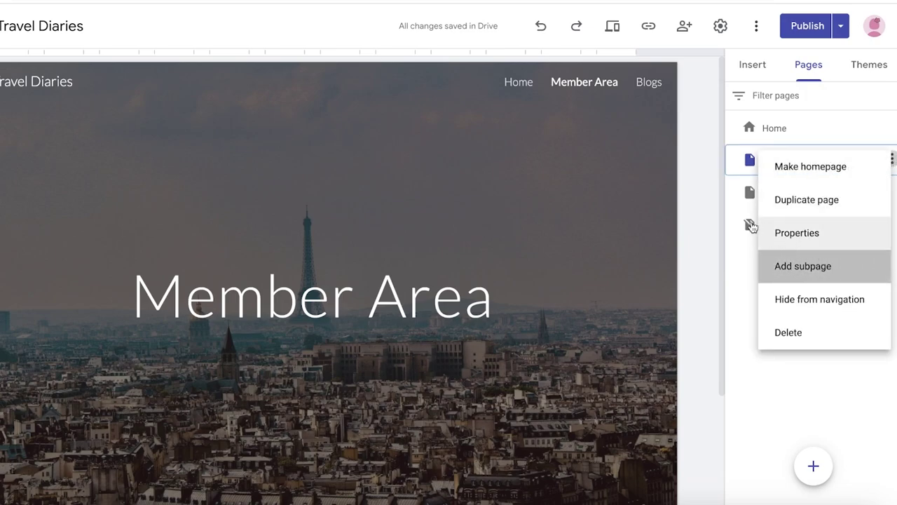
text(A)
text(o)
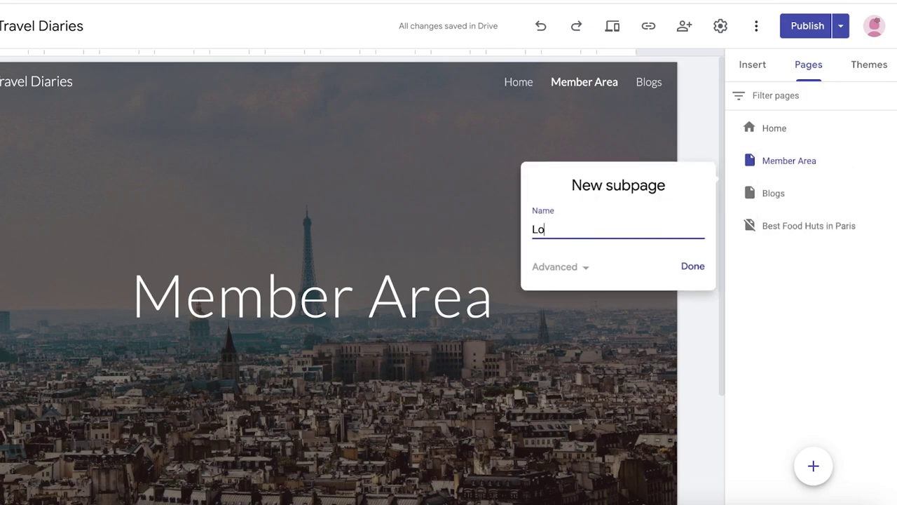
text(gin)
key(Return)
mouse_move(616, 89)
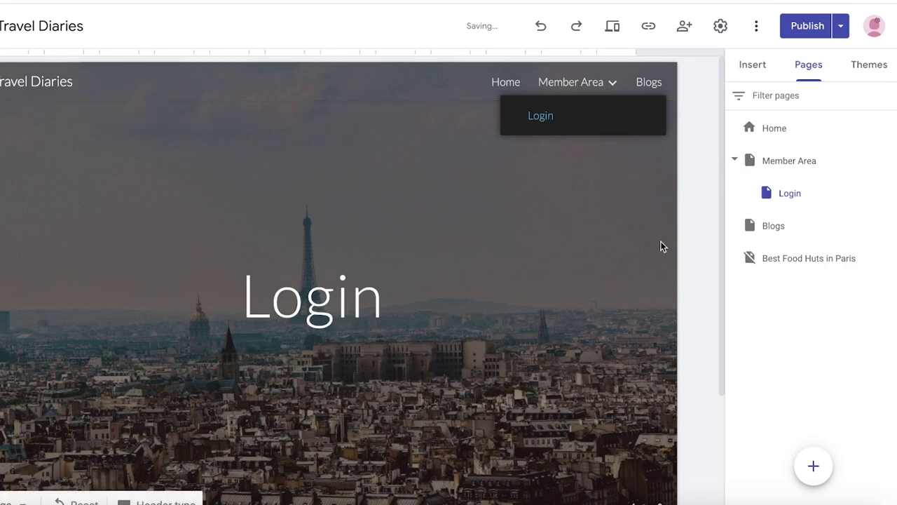
scroll(651, 281, down, 2)
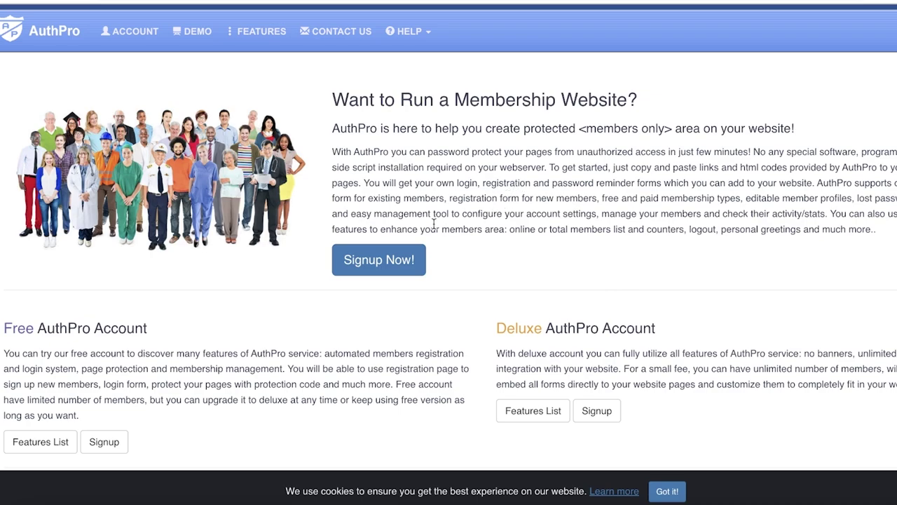
Step: Start the AuthPro free account signup and submit the saved login credentials
click(373, 260)
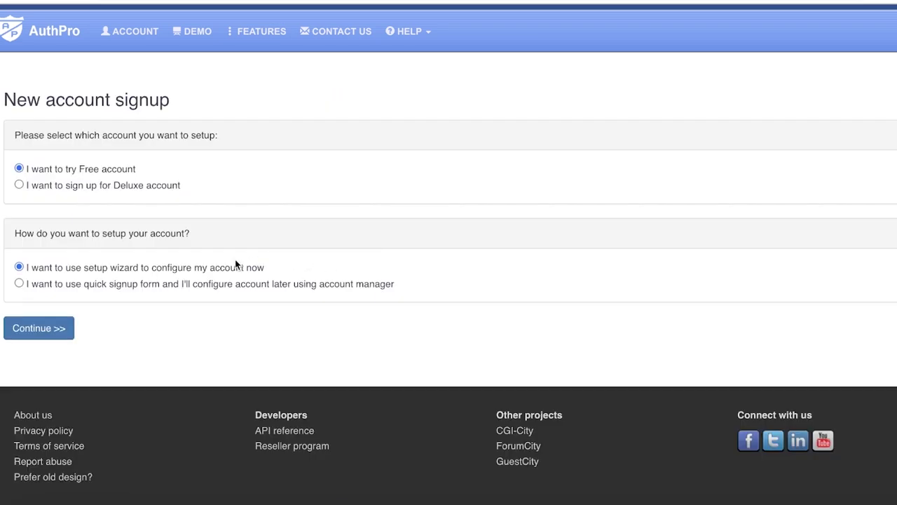
click(32, 337)
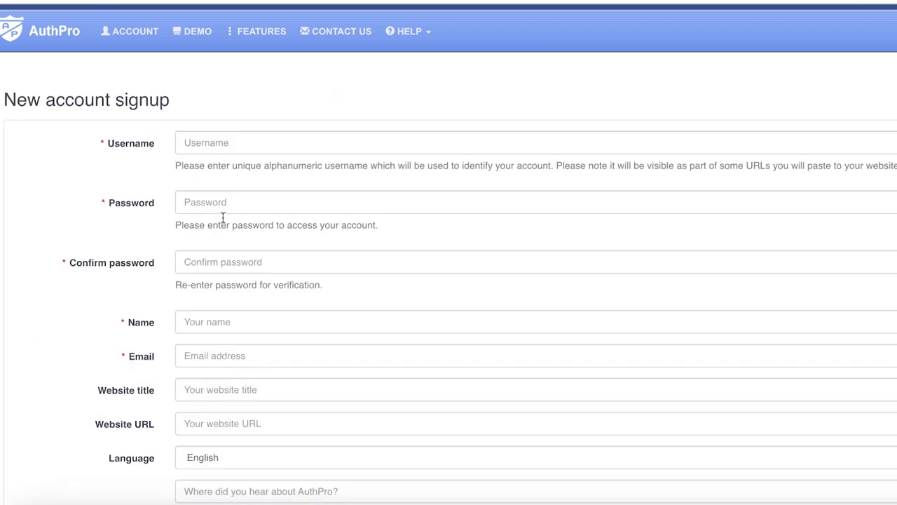
scroll(417, 190, down, 3)
scroll(416, 195, up, 1)
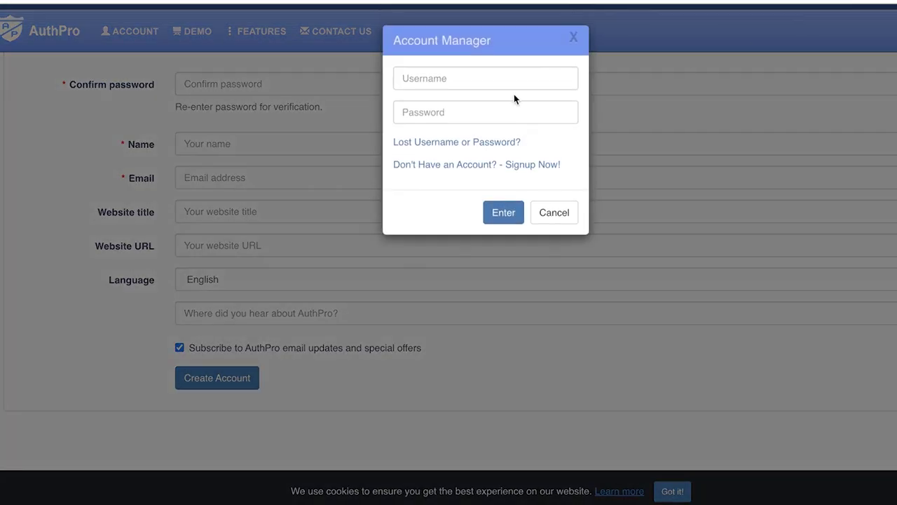
click(509, 84)
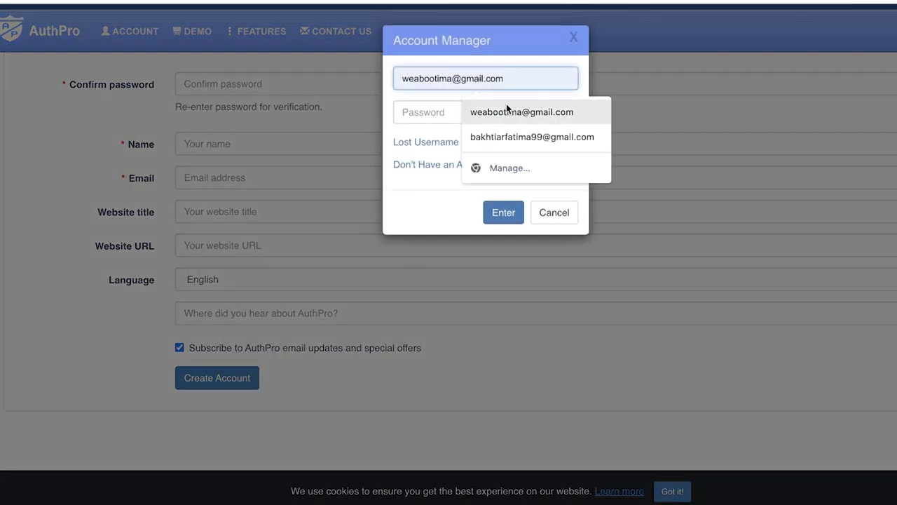
click(499, 112)
text(p)
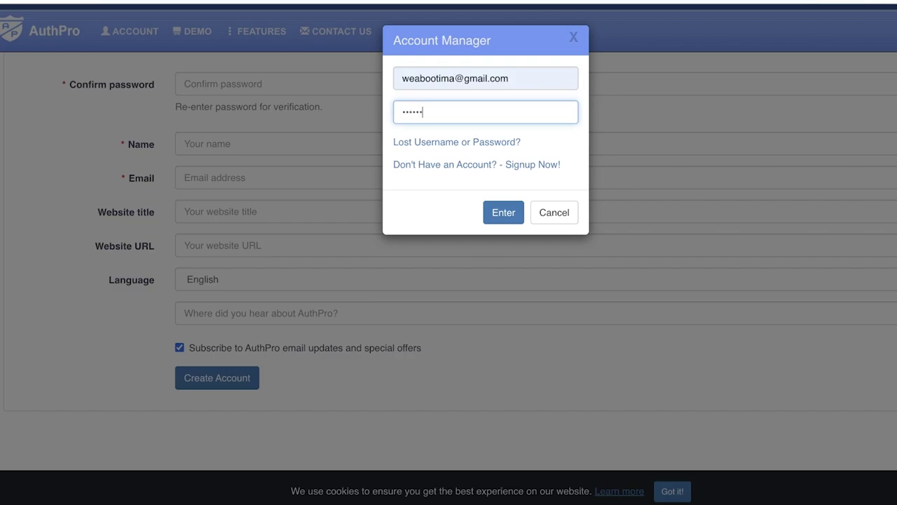
key(Return)
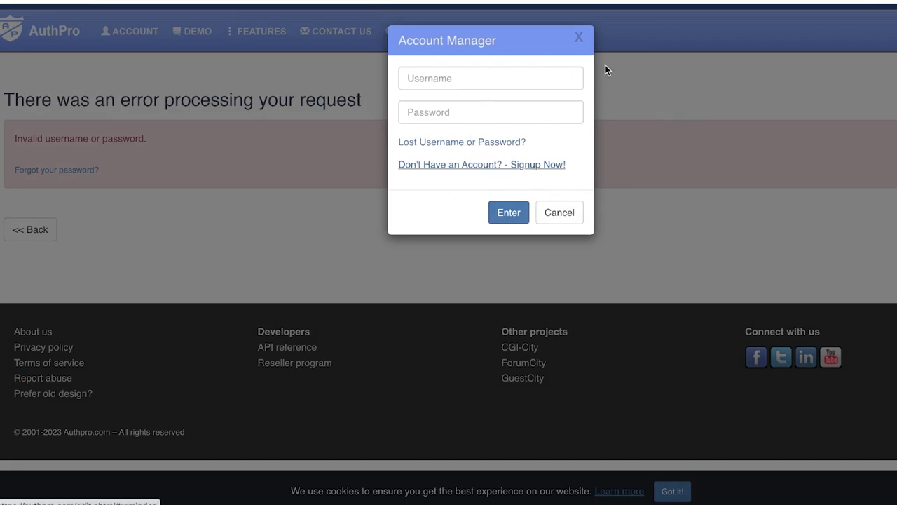
Step: Fill the signup form with saved username, name, password, e-mail and website title 'Paris Travel Diaries'
click(492, 165)
click(66, 326)
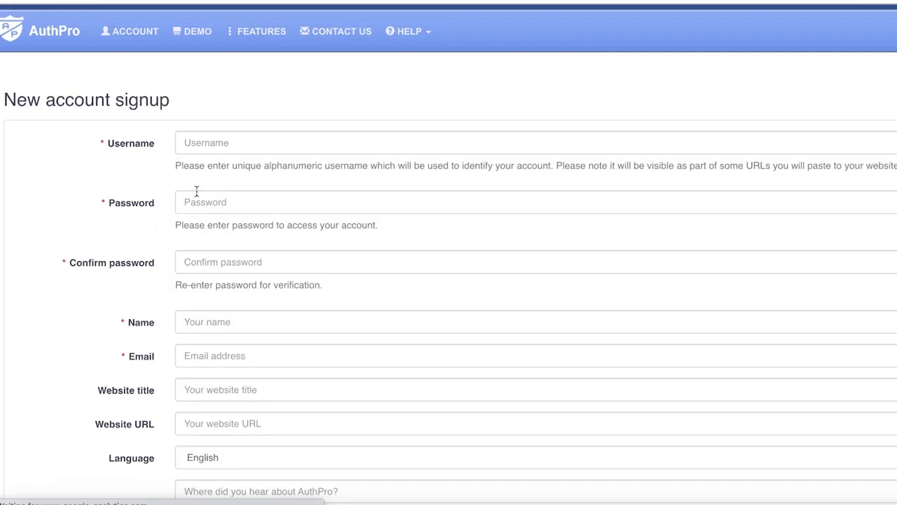
click(265, 145)
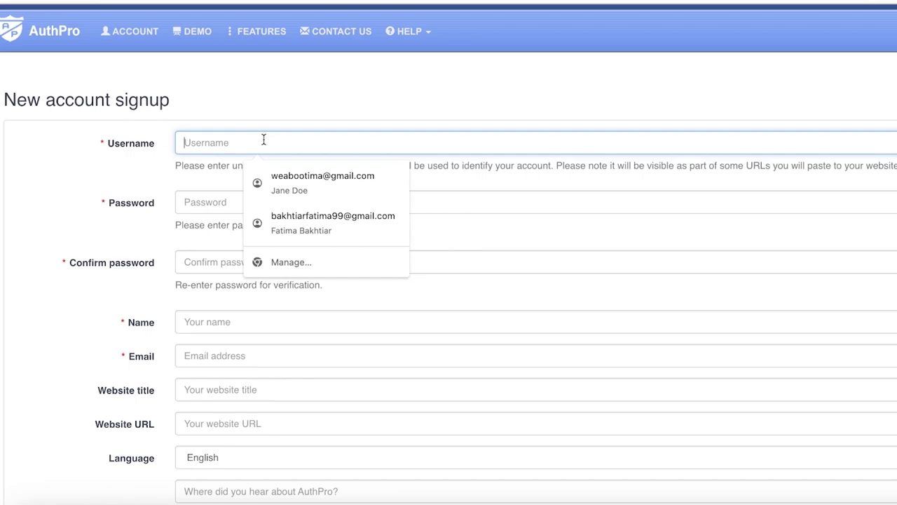
click(256, 180)
click(222, 202)
text(pa)
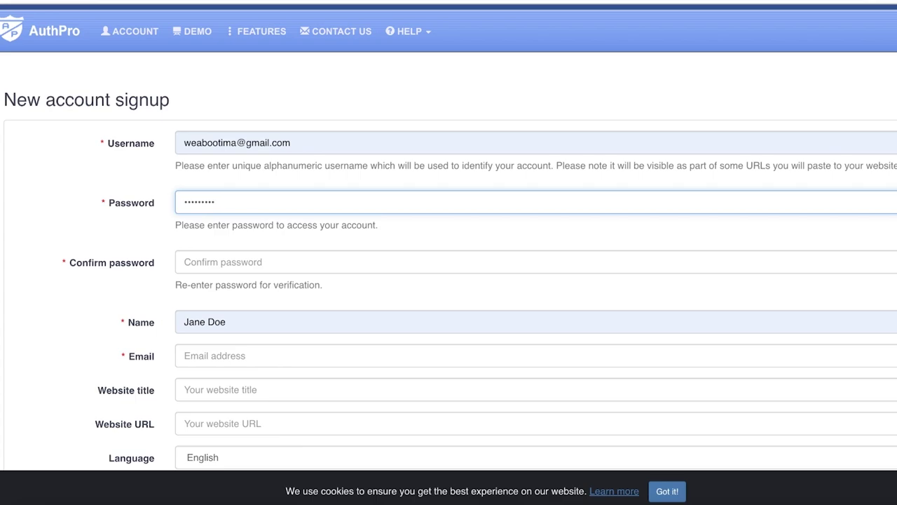
scroll(203, 260, down, 2)
click(212, 242)
click(246, 274)
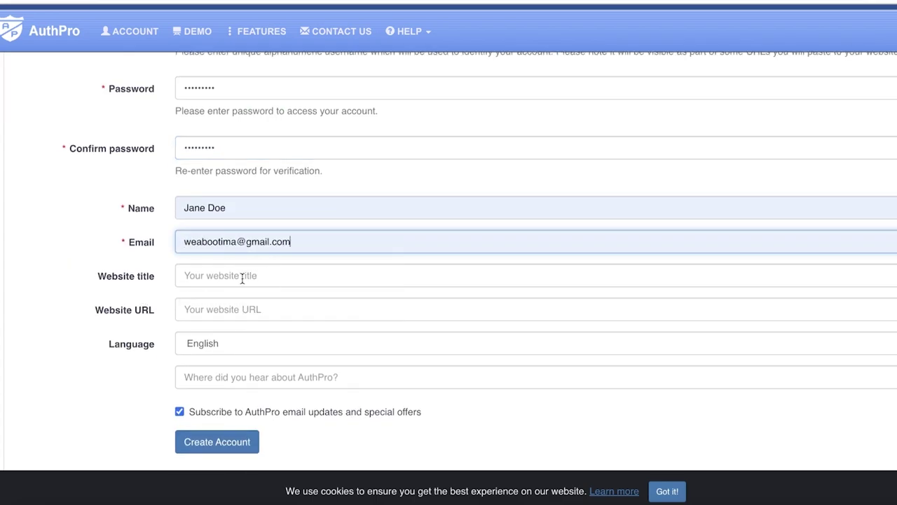
click(241, 281)
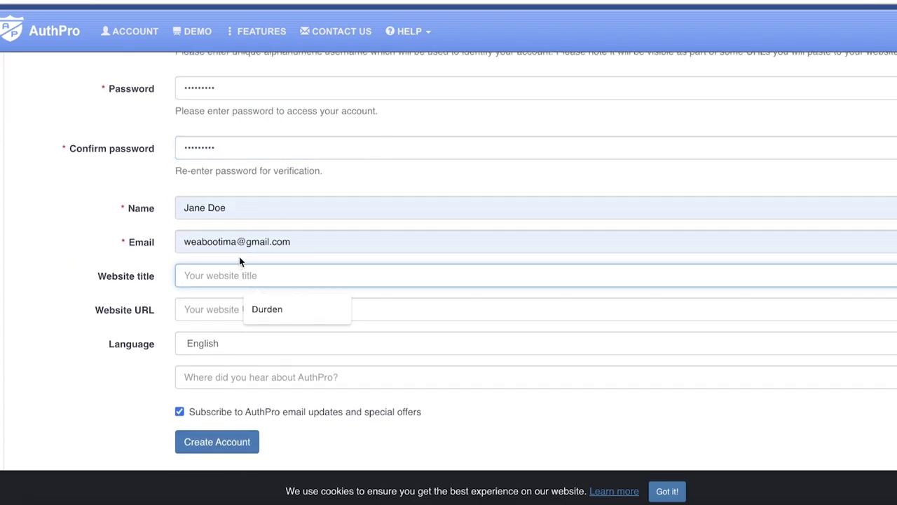
text(Paris Travel Diaries)
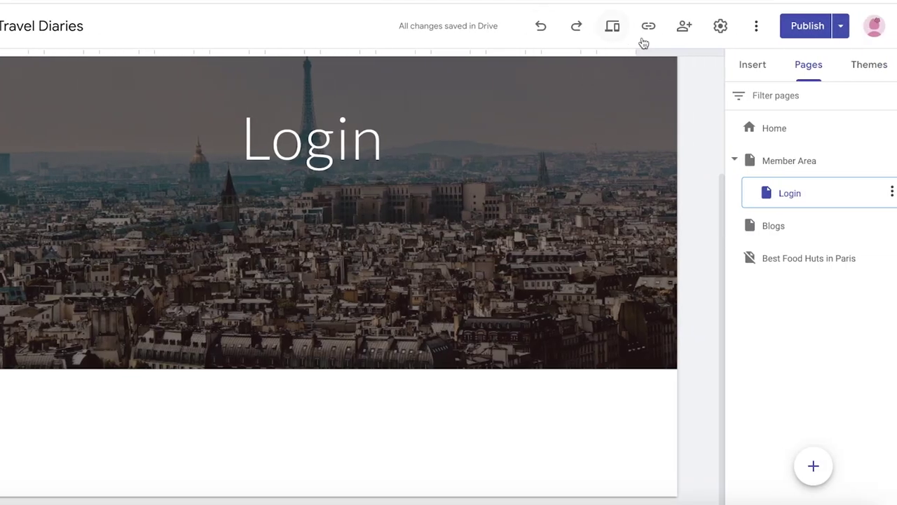
Step: View the published Paris Travel Diaries site and copy its URL from the address bar
click(754, 30)
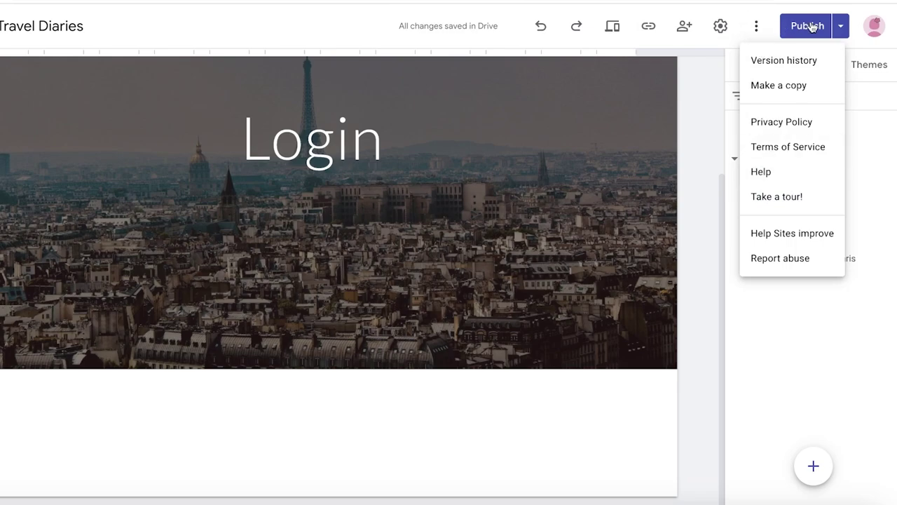
click(840, 26)
click(841, 26)
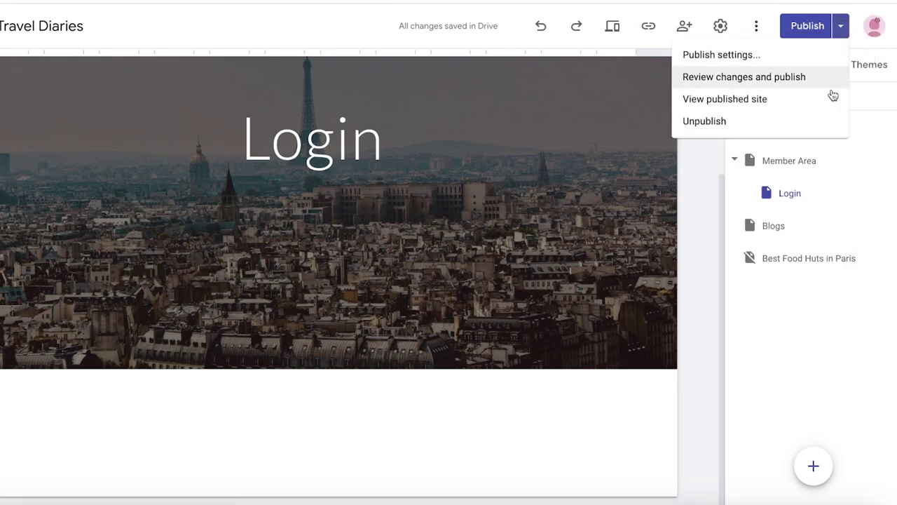
click(791, 96)
right_click(636, 3)
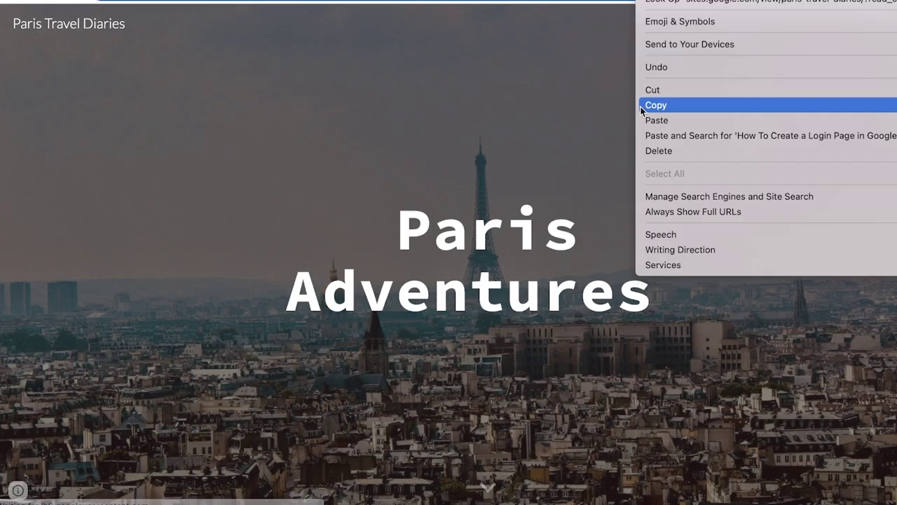
click(642, 104)
key(ctrl+Tab)
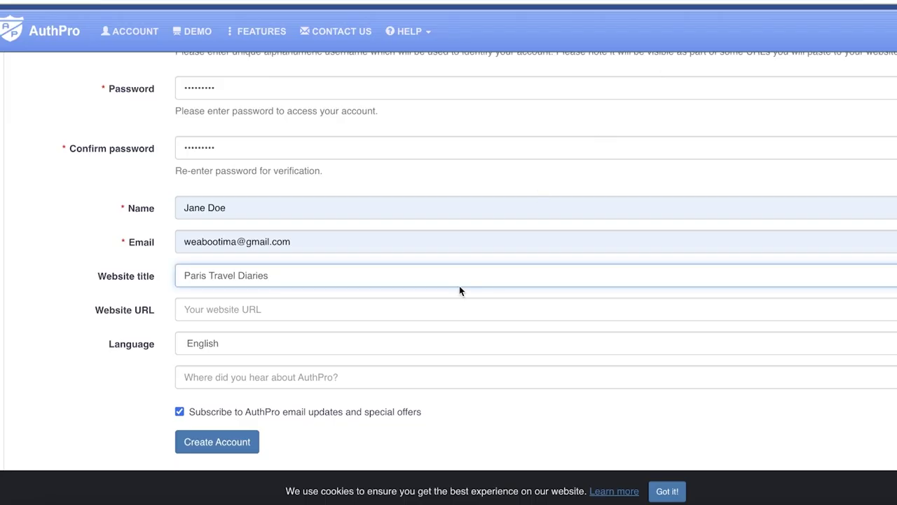
Step: Paste the published site address as Website URL, create the account, and enter the setup wizard
click(290, 312)
right_click(290, 314)
click(321, 405)
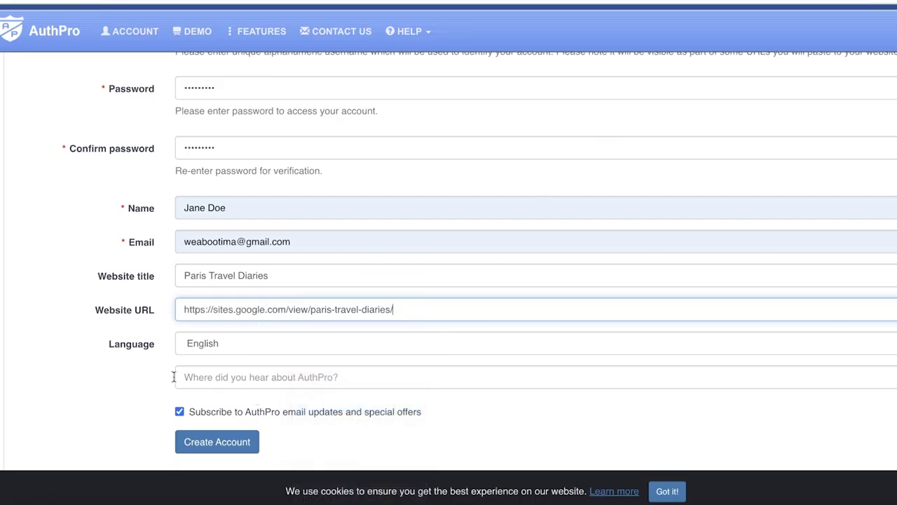
scroll(233, 376, down, 1)
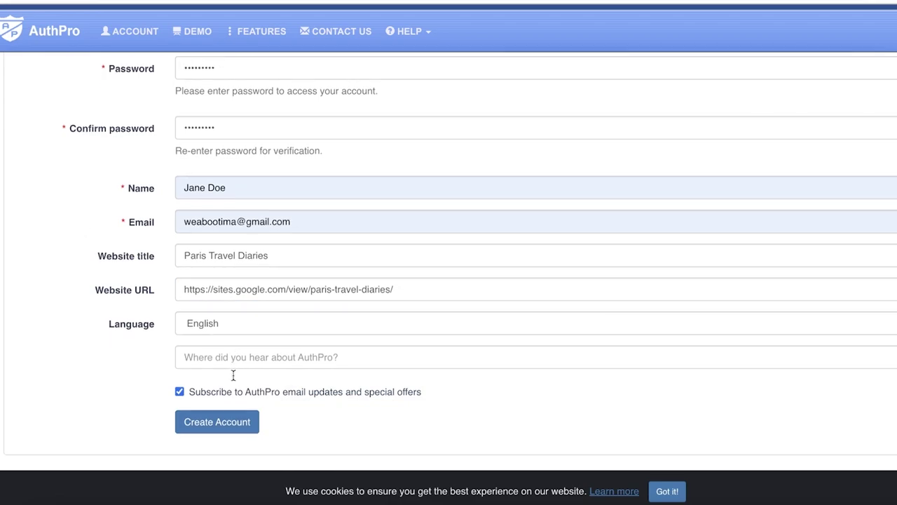
scroll(234, 378, down, 2)
click(208, 389)
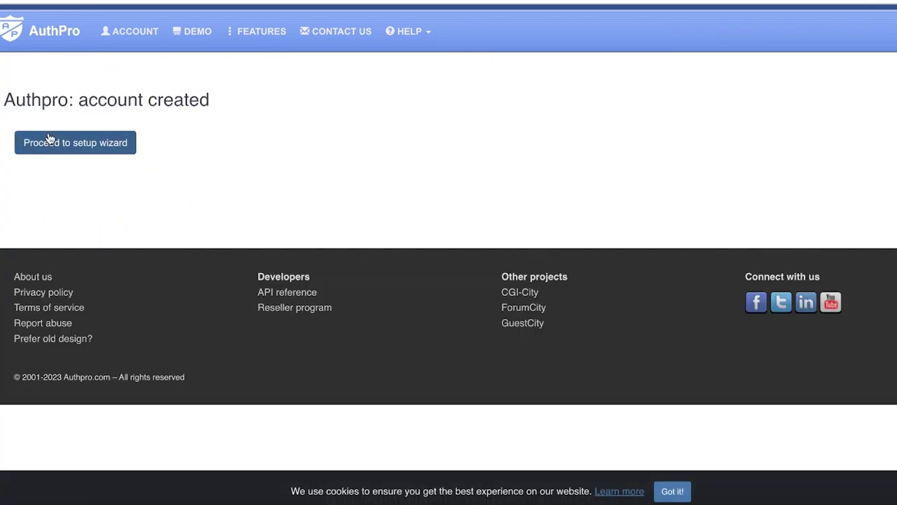
click(42, 145)
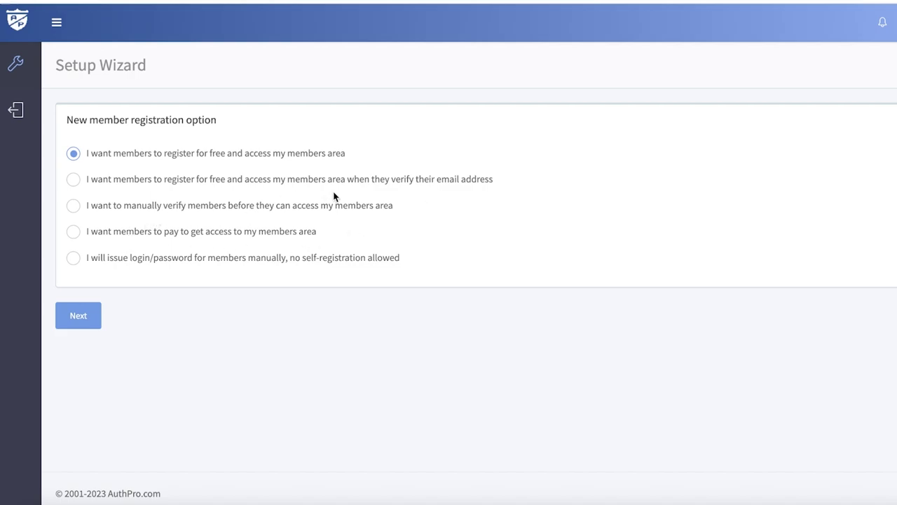
Step: Choose free member registration and continue to the registration form step
click(78, 258)
click(73, 154)
click(75, 184)
click(74, 152)
click(81, 326)
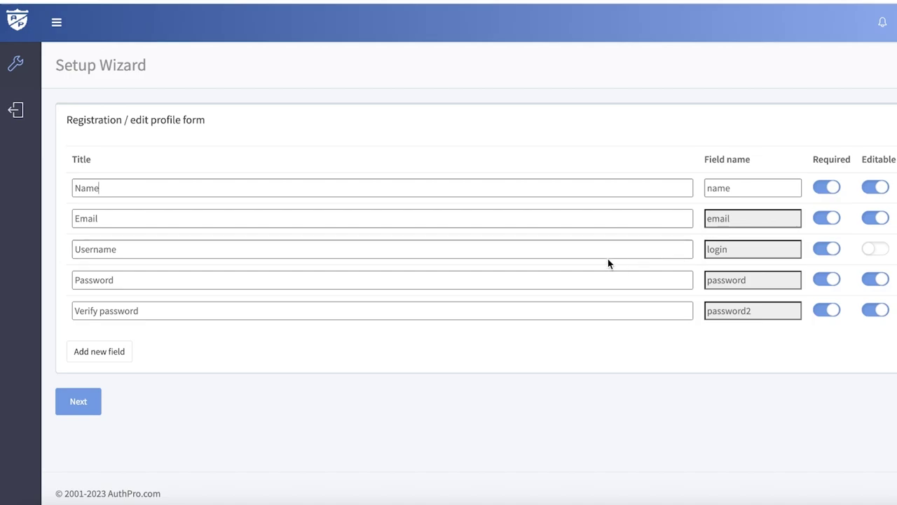
Step: Keep the five default registration fields unchanged and advance to Configure URLs
click(860, 249)
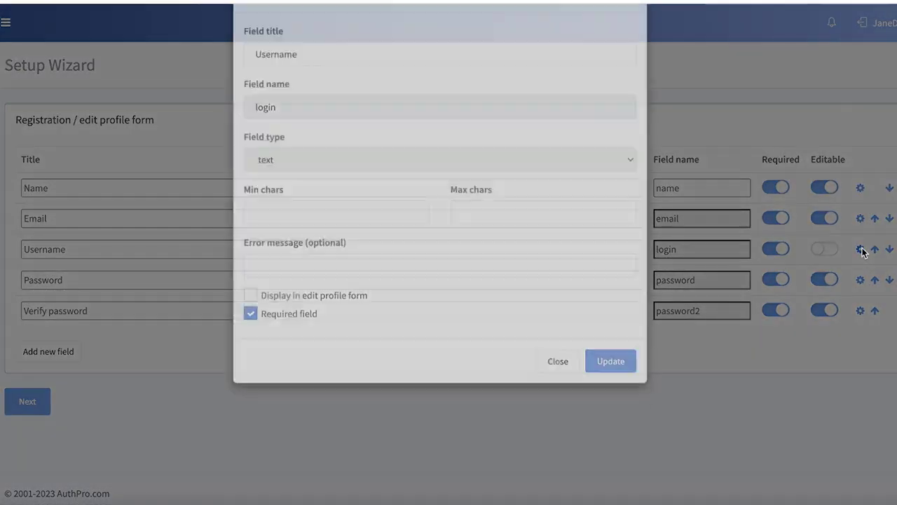
click(630, 42)
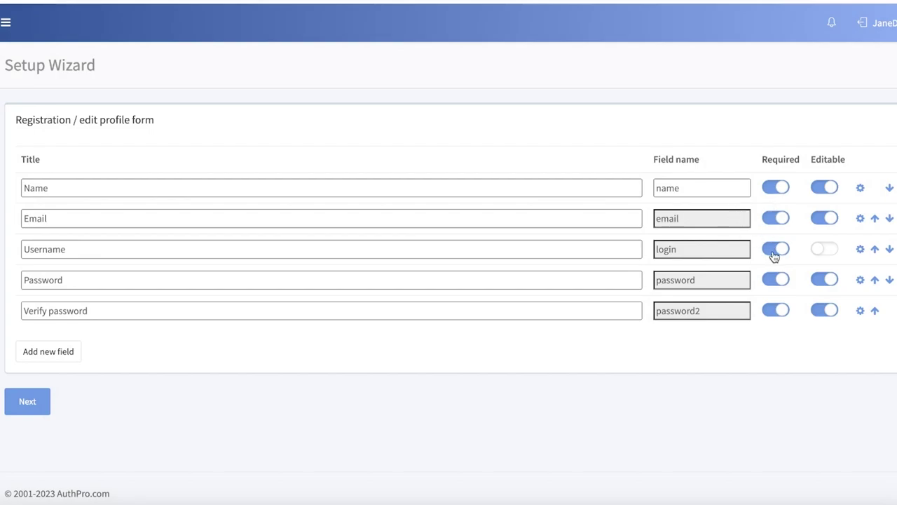
click(48, 351)
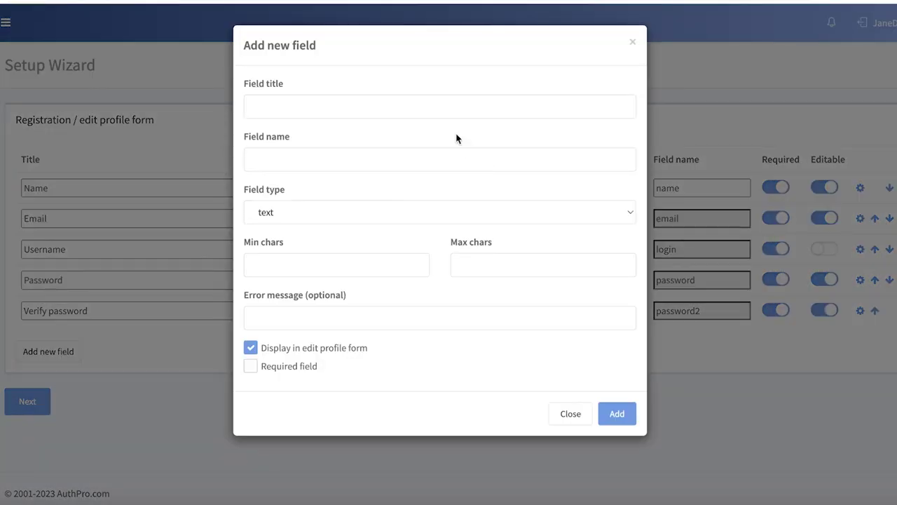
click(632, 44)
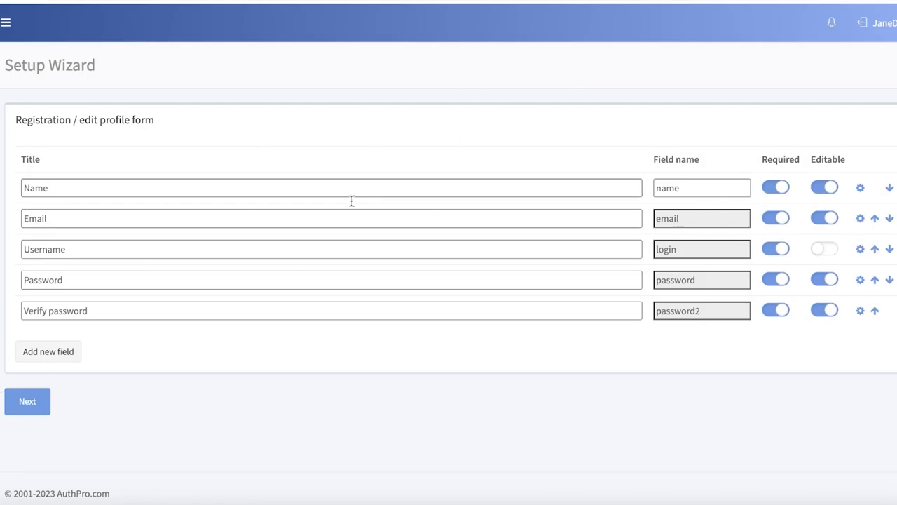
click(14, 403)
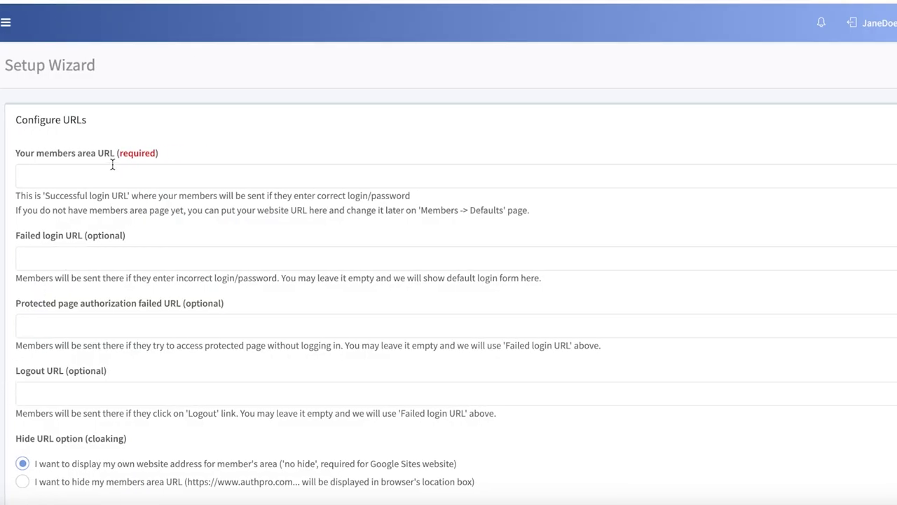
Step: Select the Login page and publish the site's latest changes
click(113, 166)
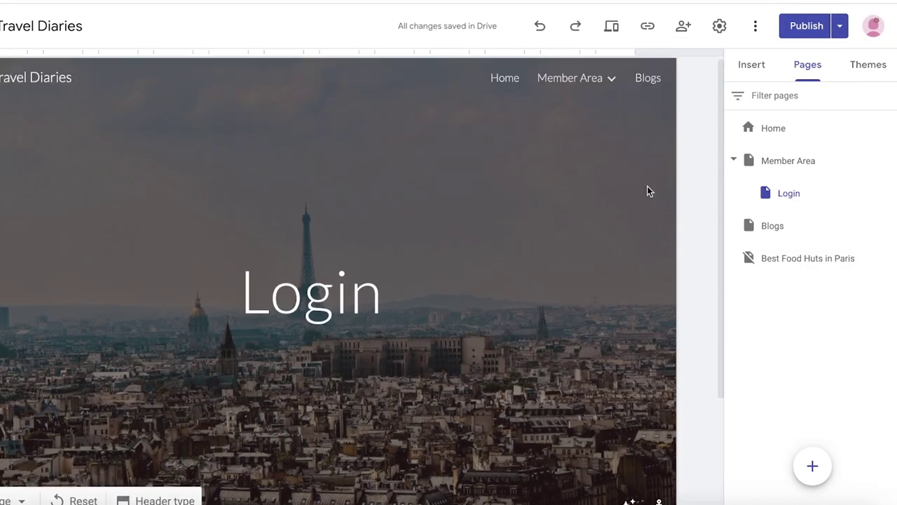
click(794, 199)
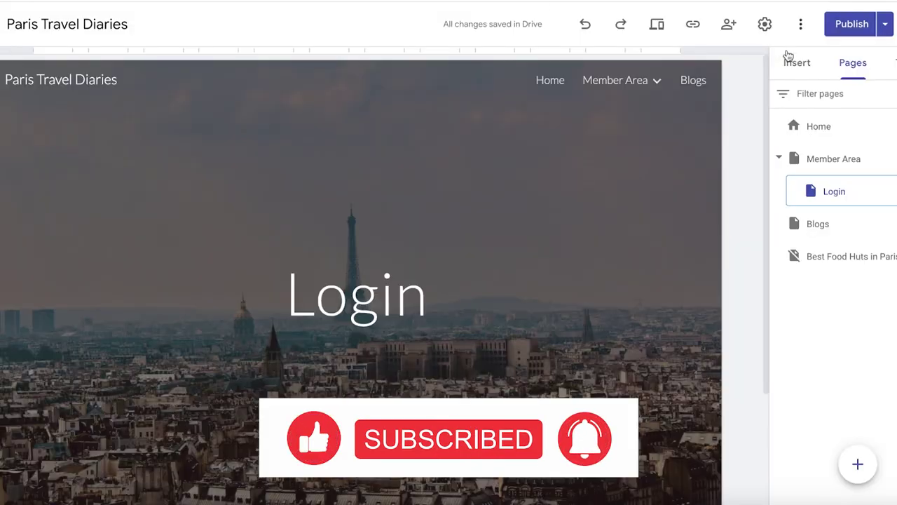
click(850, 23)
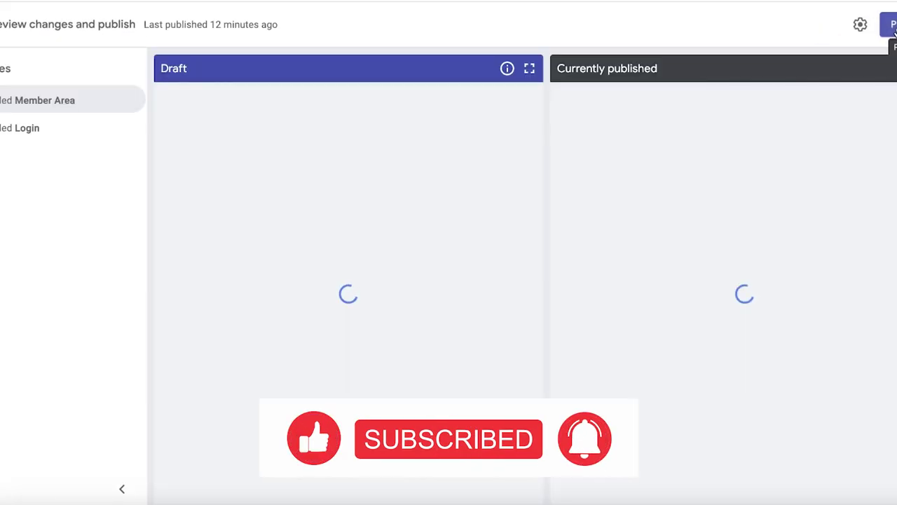
click(845, 50)
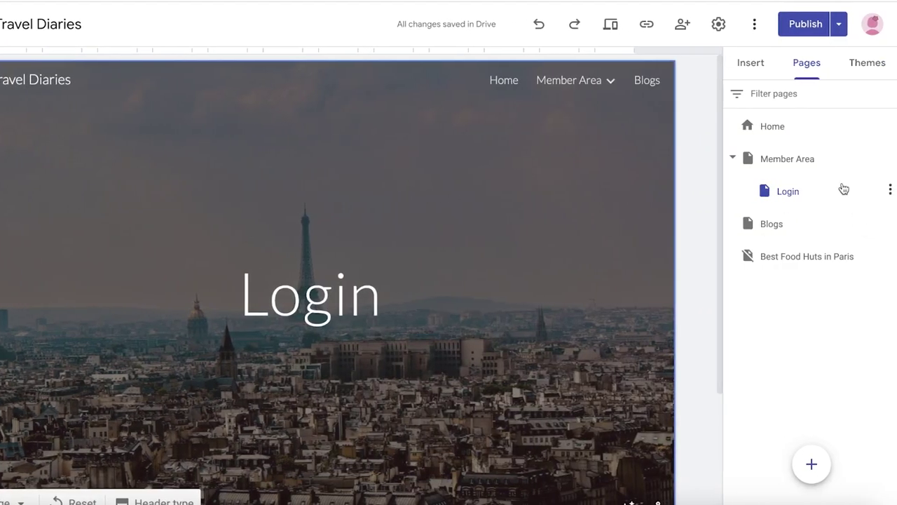
Step: Open the published Login page and copy its address for the members area URL
click(895, 190)
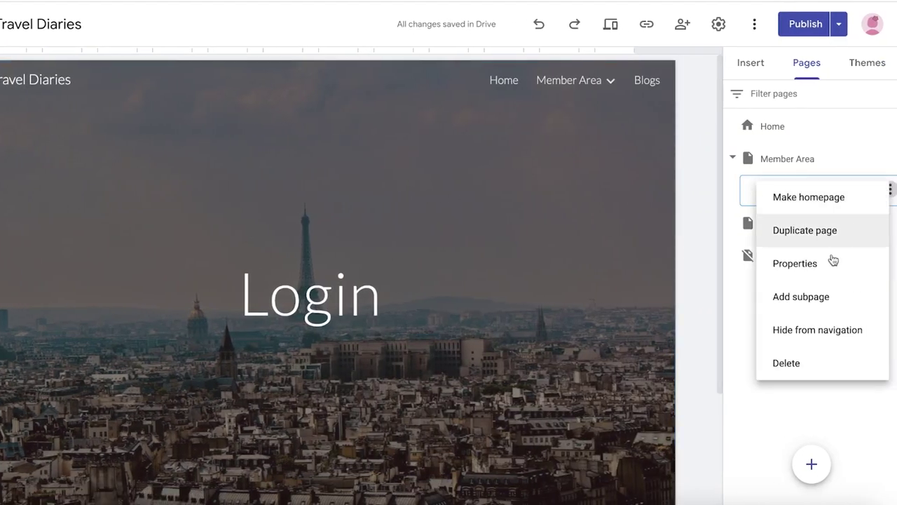
scroll(340, 192, down, 3)
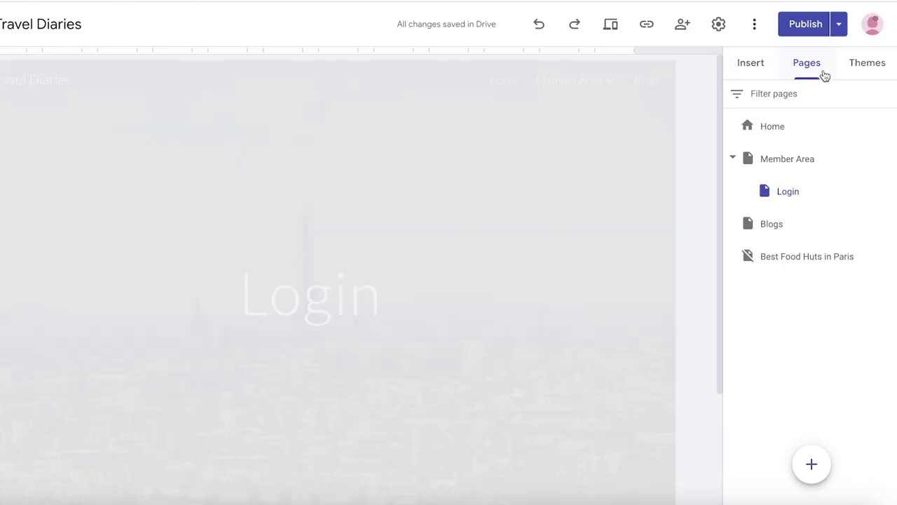
click(838, 24)
click(755, 104)
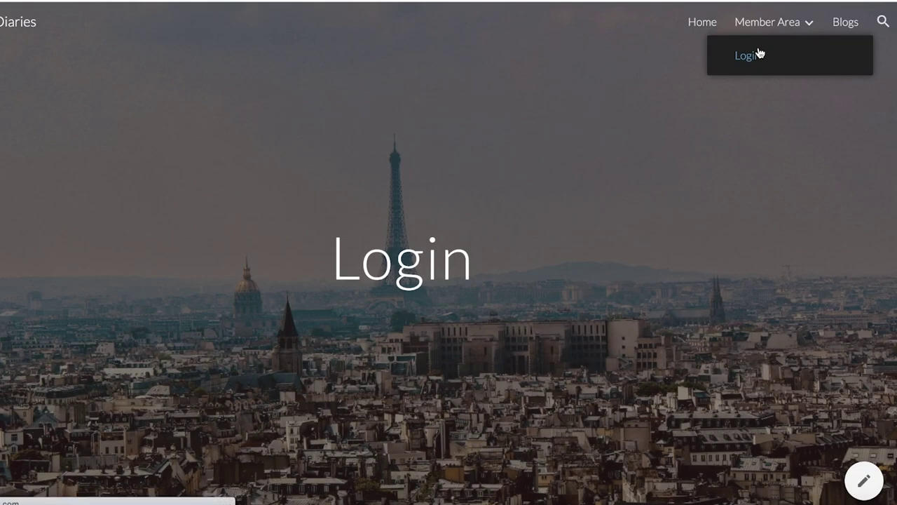
right_click(428, 1)
click(440, 102)
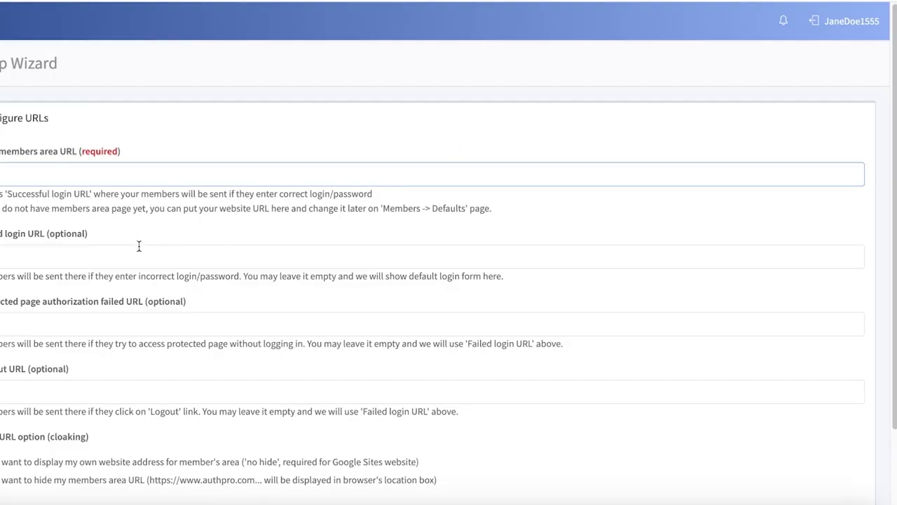
right_click(119, 173)
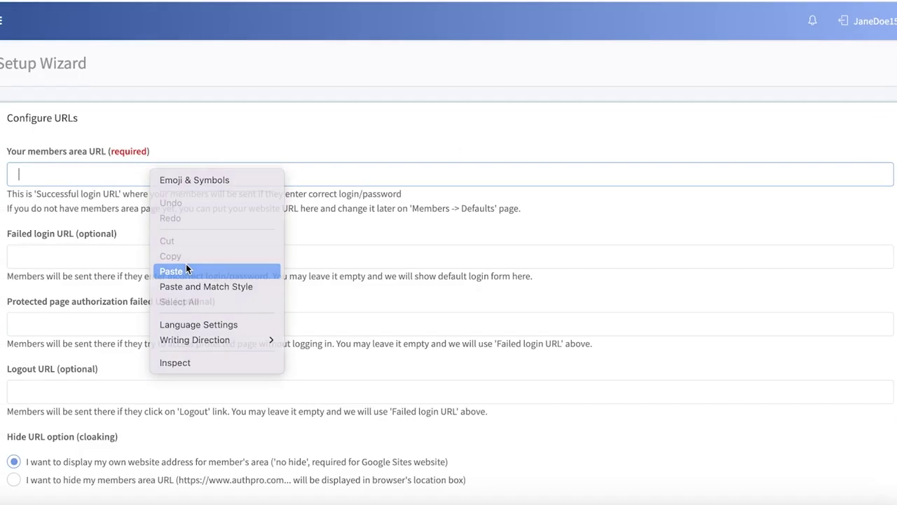
Step: Paste the Login page address as the members area URL and choose URL cloaking
click(157, 268)
click(124, 253)
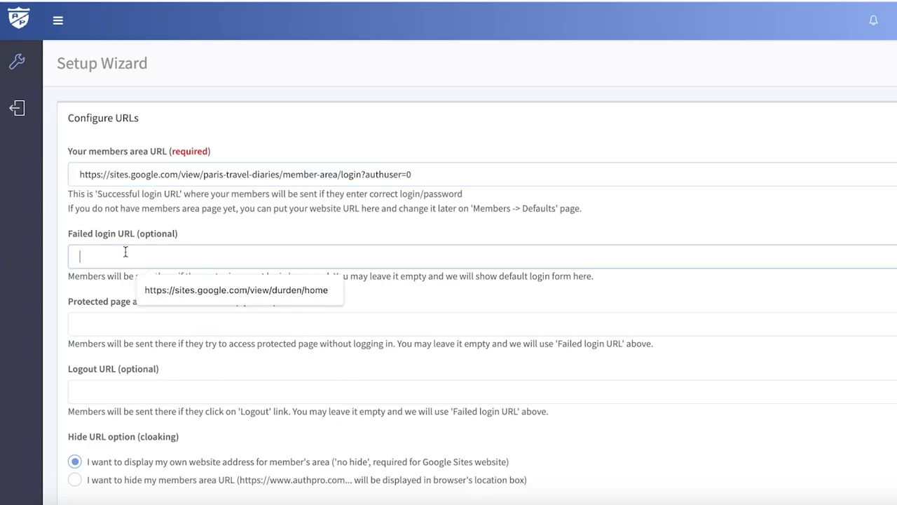
click(185, 235)
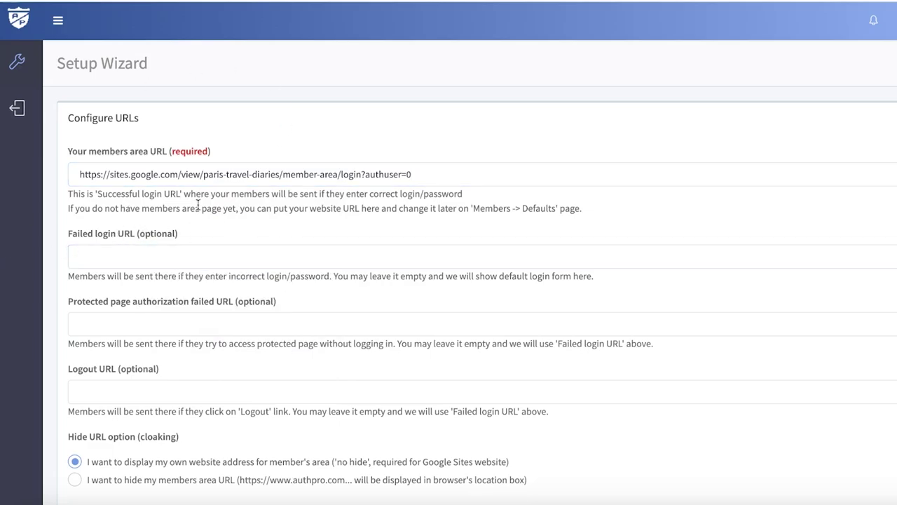
scroll(49, 213, down, 1)
click(103, 247)
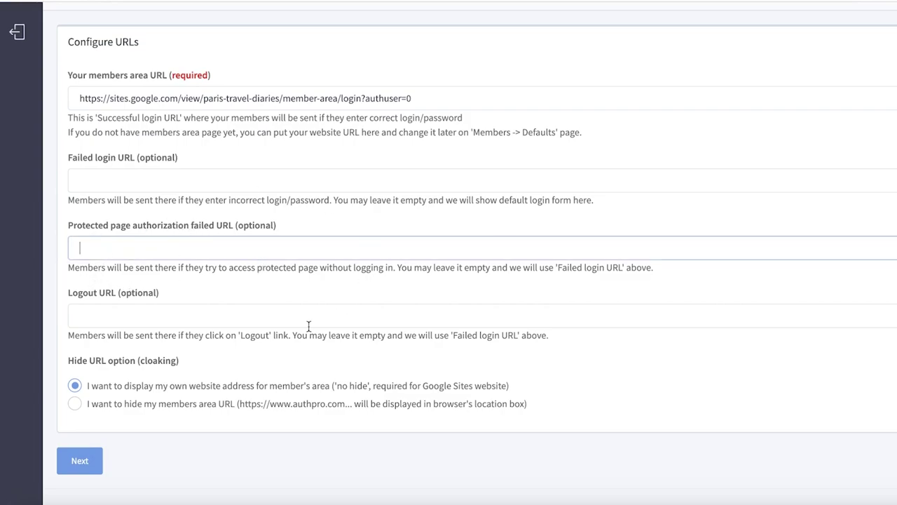
scroll(546, 275, down, 1)
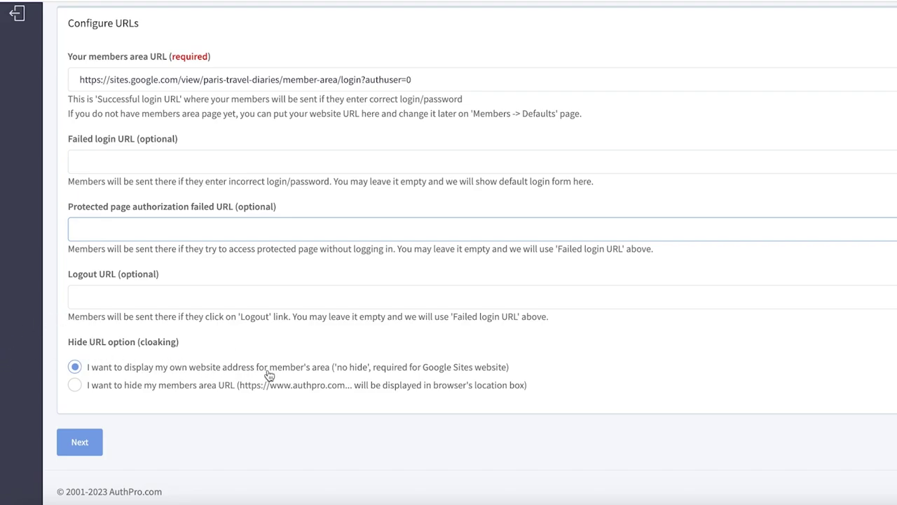
click(154, 384)
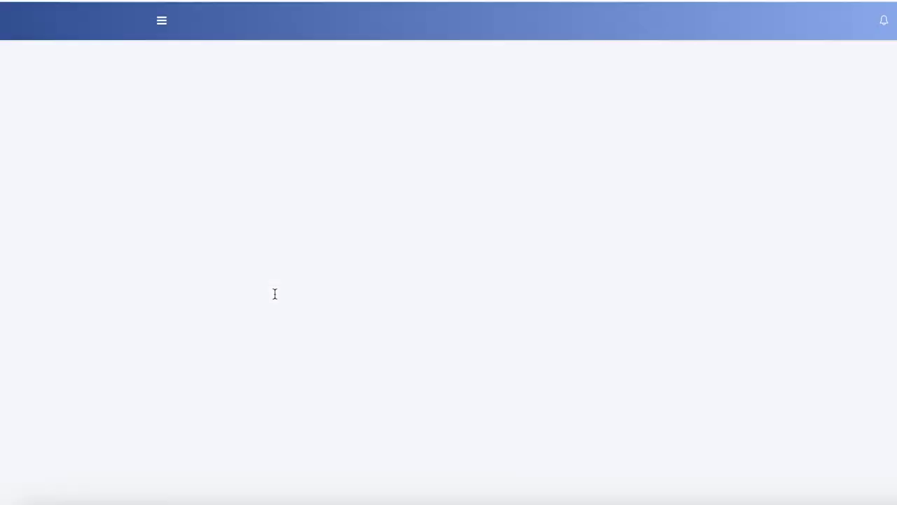
Step: Add a test member with a username and password, then continue to the final setup page
click(223, 224)
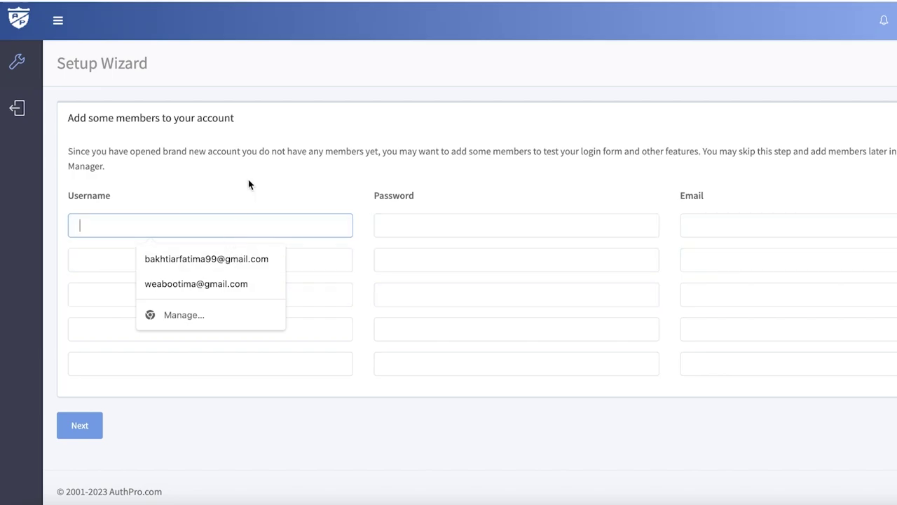
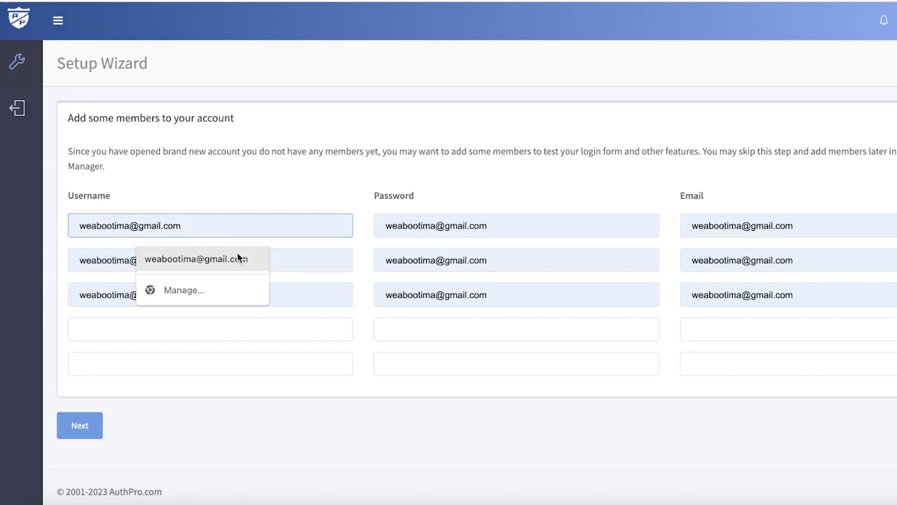
click(91, 428)
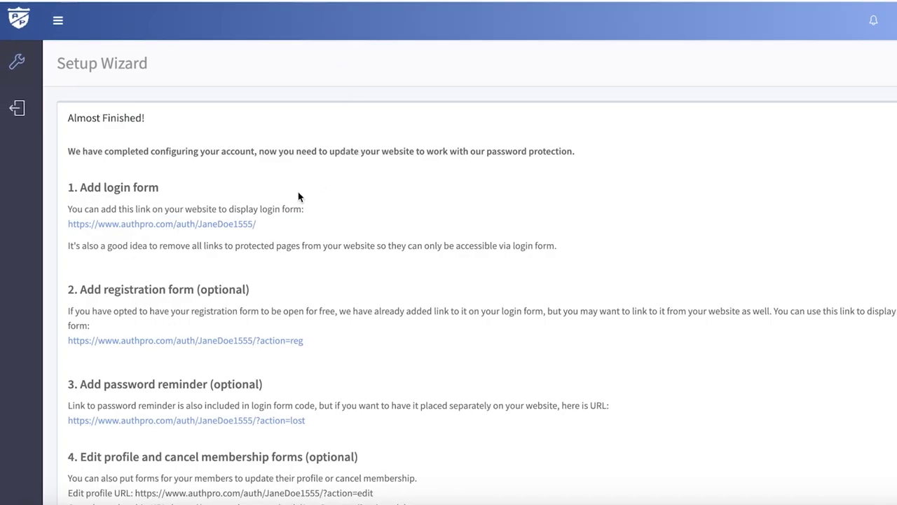
Step: Open the hosted login form from the '1. Add login form' link
scroll(298, 196, down, 5)
scroll(227, 131, up, 3)
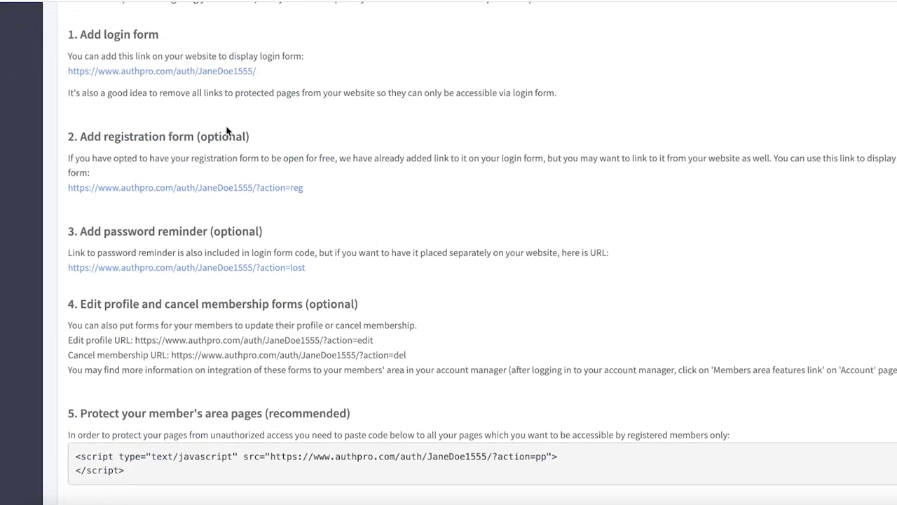
scroll(224, 132, up, 3)
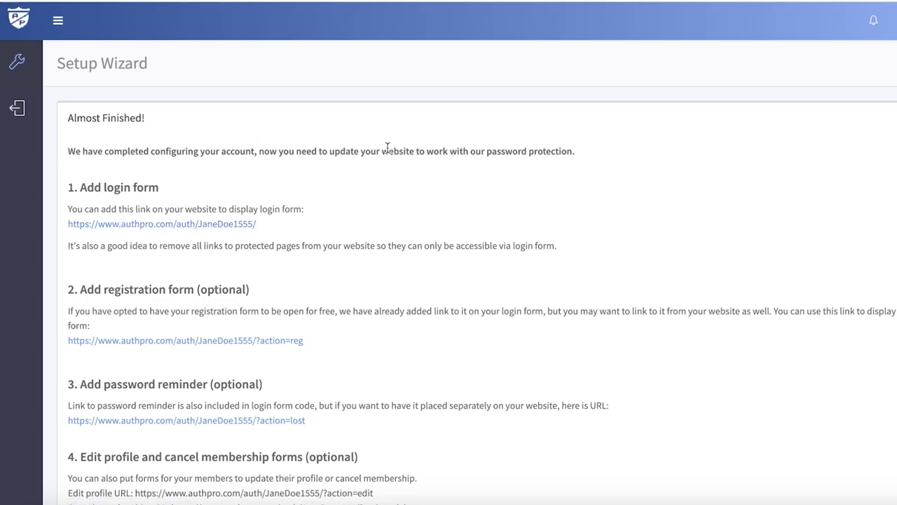
scroll(370, 148, down, 1)
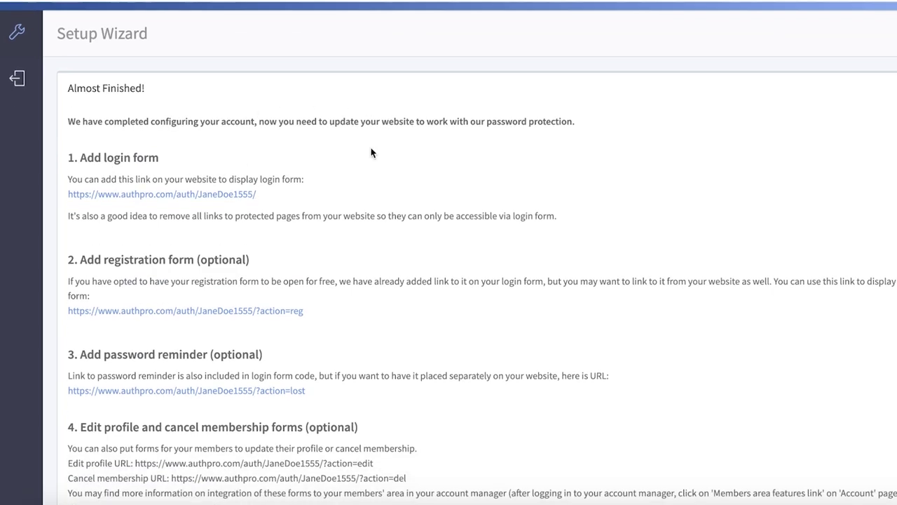
scroll(371, 152, down, 4)
scroll(370, 148, up, 4)
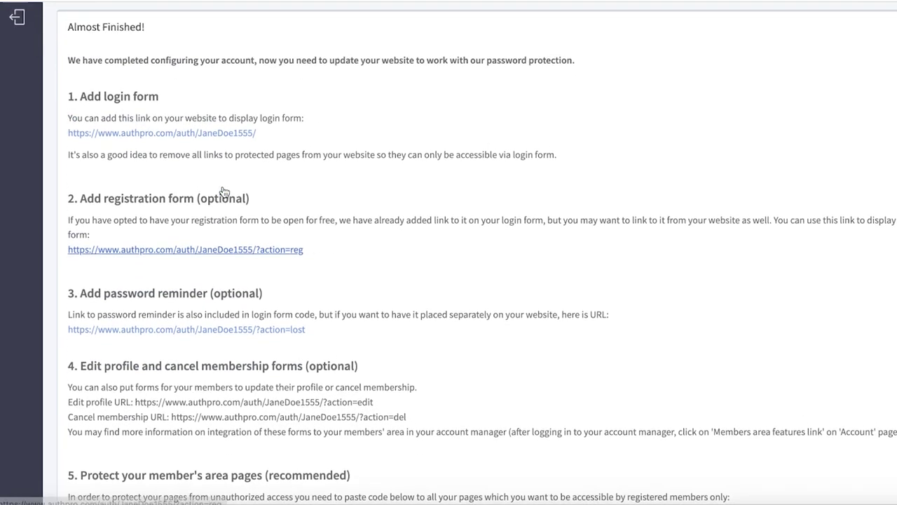
click(184, 178)
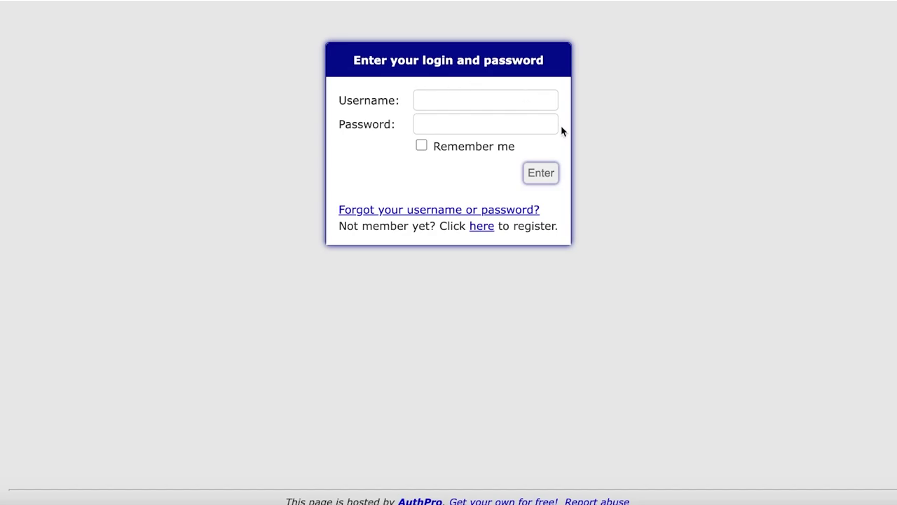
Step: Copy the AuthPro login form URL and embed it on the Login page
right_click(343, 2)
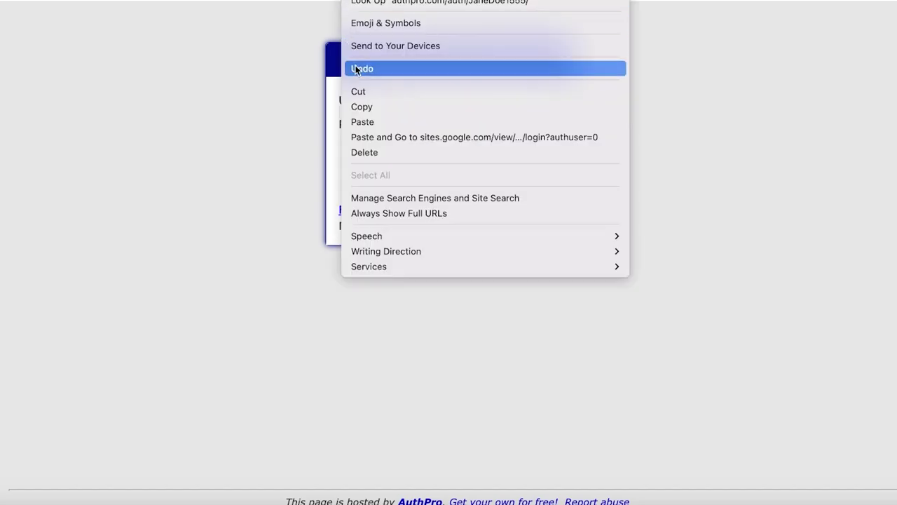
click(368, 106)
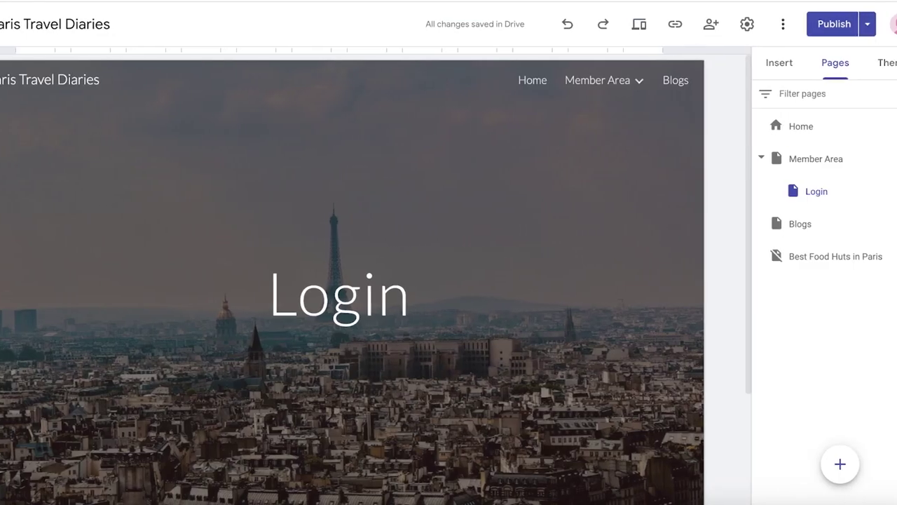
scroll(618, 177, down, 3)
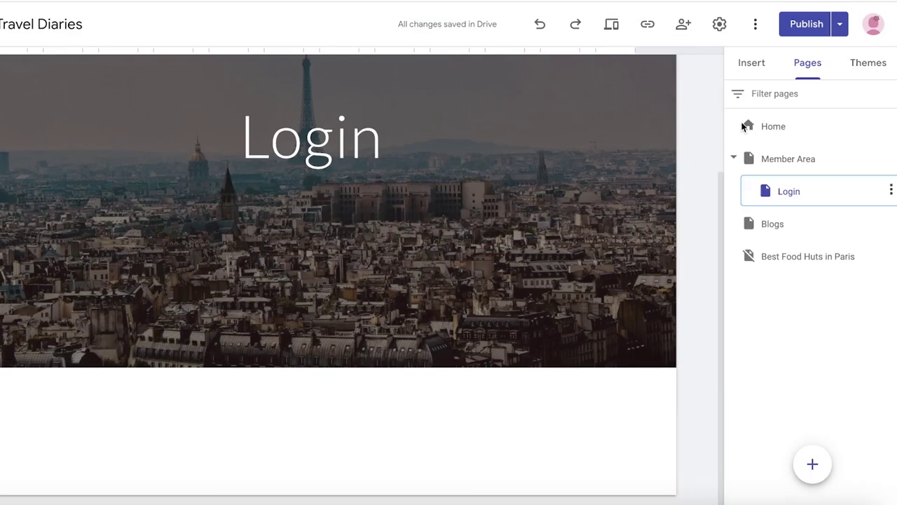
click(751, 62)
click(758, 153)
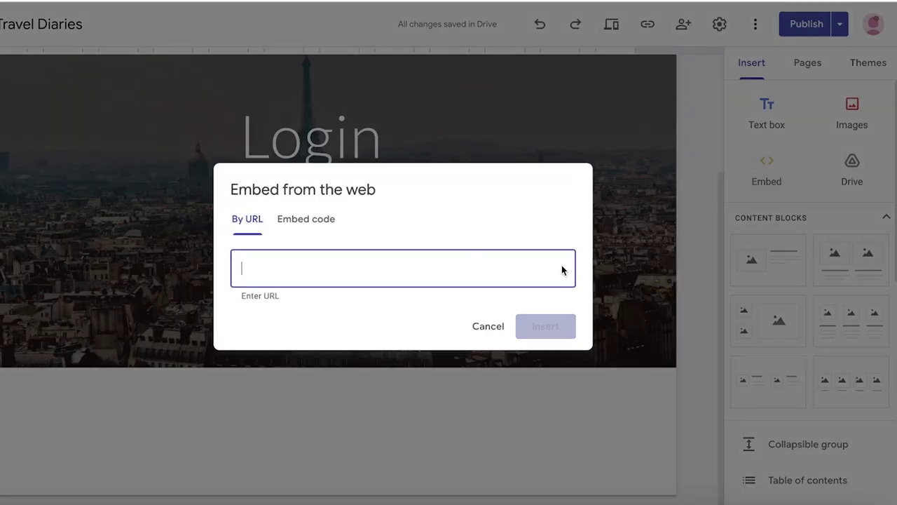
right_click(440, 277)
click(476, 371)
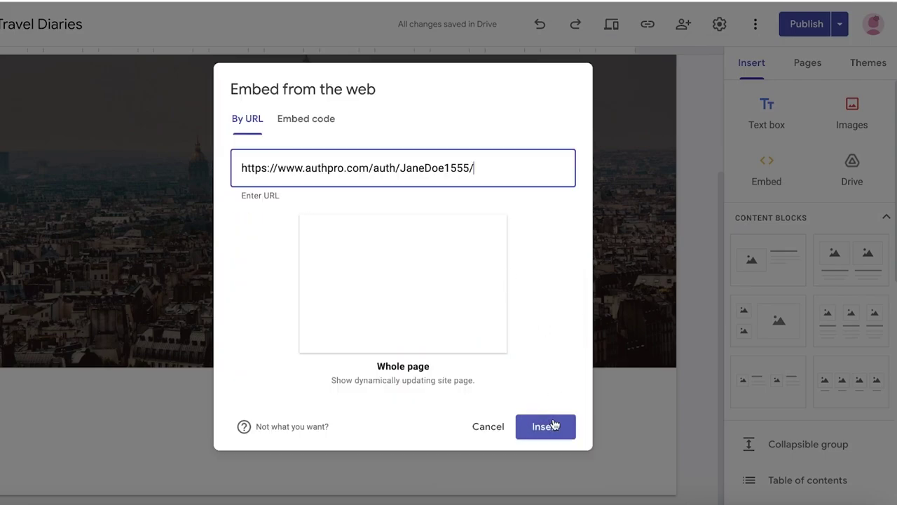
click(550, 425)
Step: Set the Login page header type to Title only and publish the site
scroll(448, 203, down, 2)
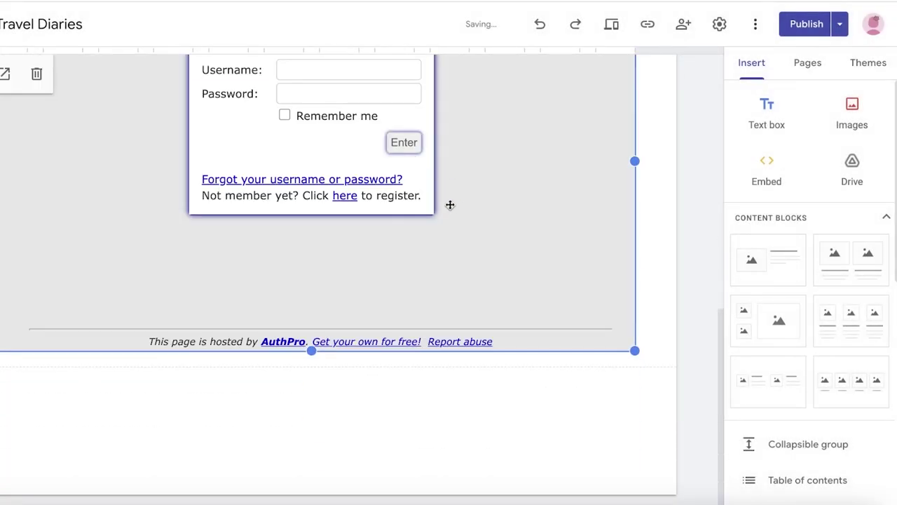
scroll(455, 203, up, 2)
scroll(456, 203, up, 5)
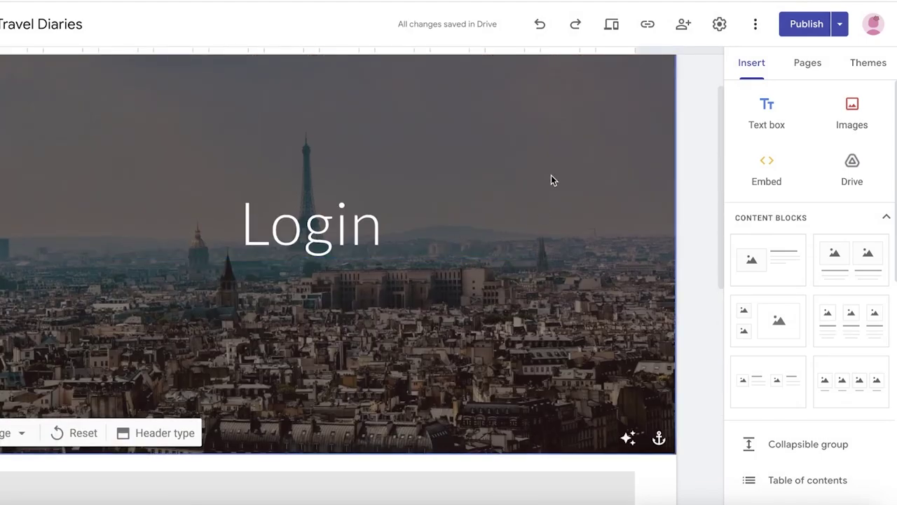
click(181, 426)
click(293, 429)
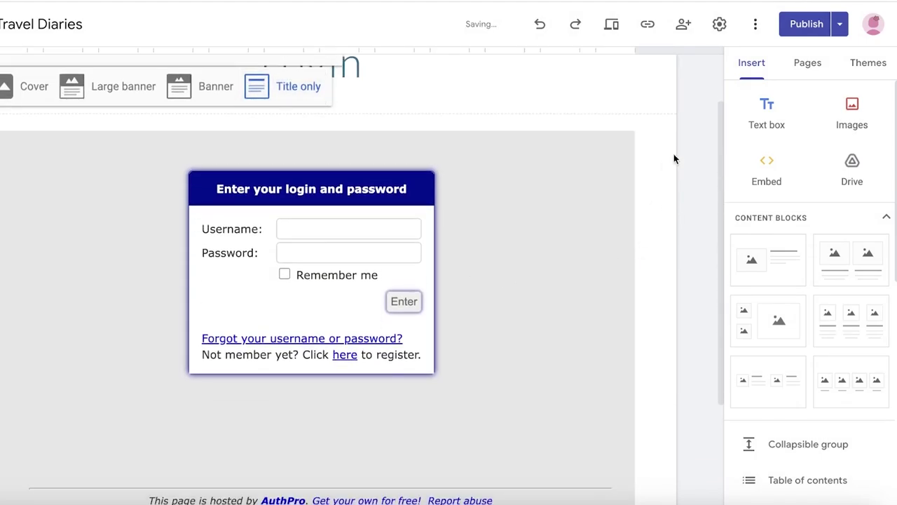
scroll(673, 161, up, 3)
mouse_move(621, 68)
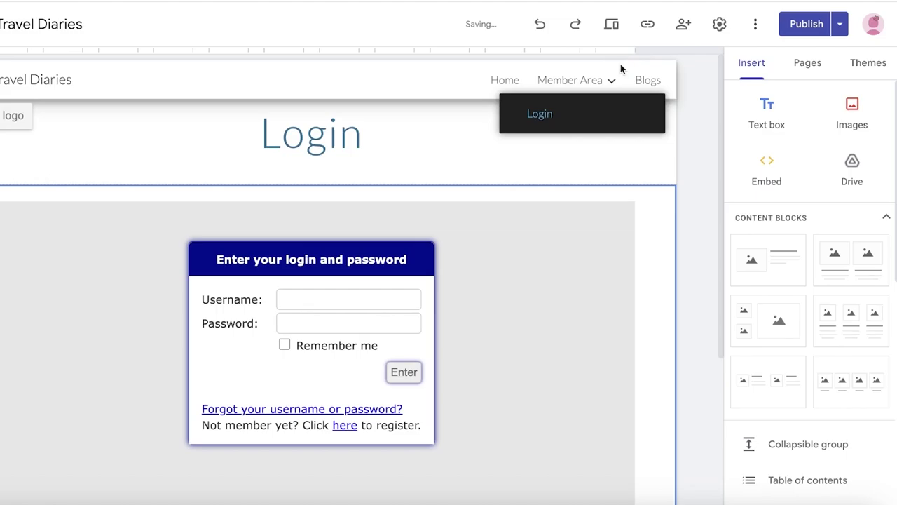
click(806, 24)
Step: Confirm publishing, then copy AuthPro's member-area protection script from section 5
click(876, 30)
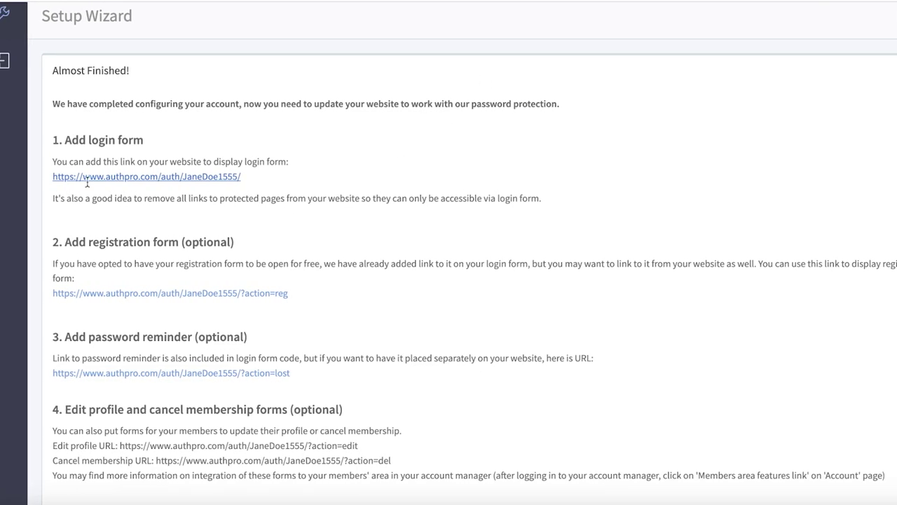
scroll(305, 302, down, 5)
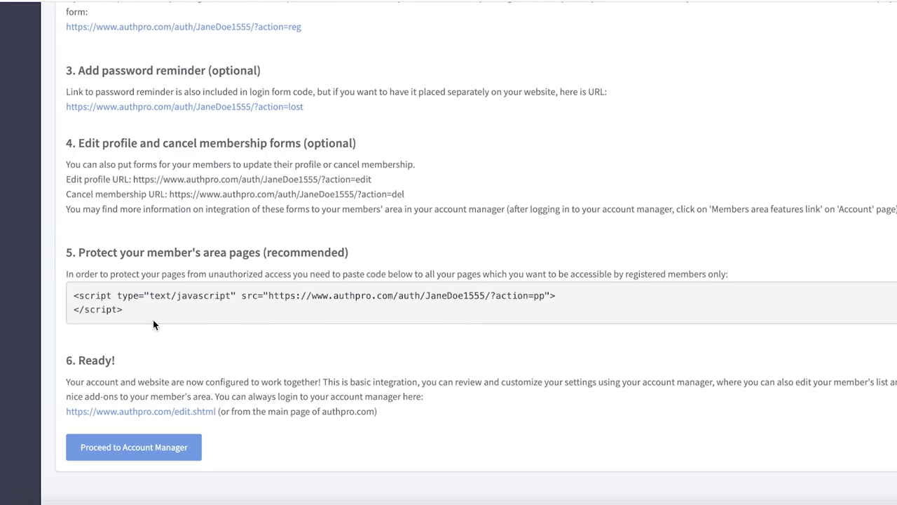
drag(128, 315, 81, 295)
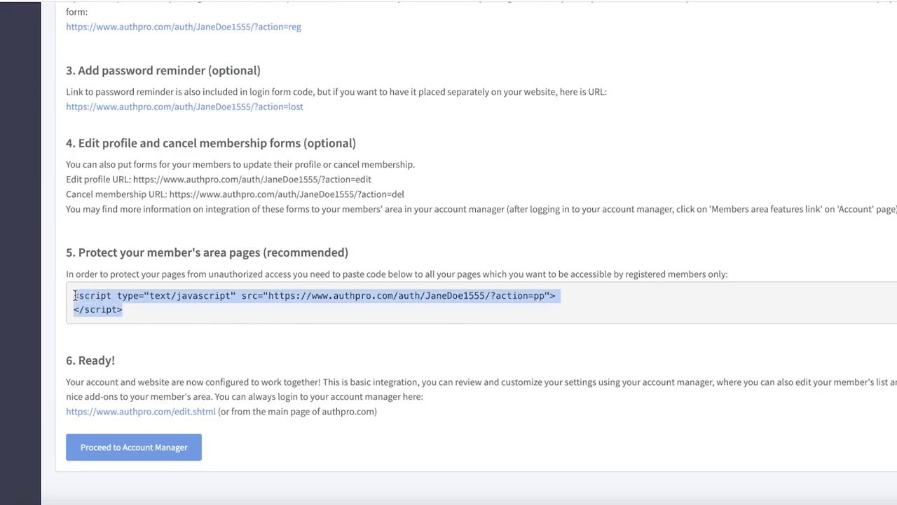
right_click(74, 295)
click(103, 329)
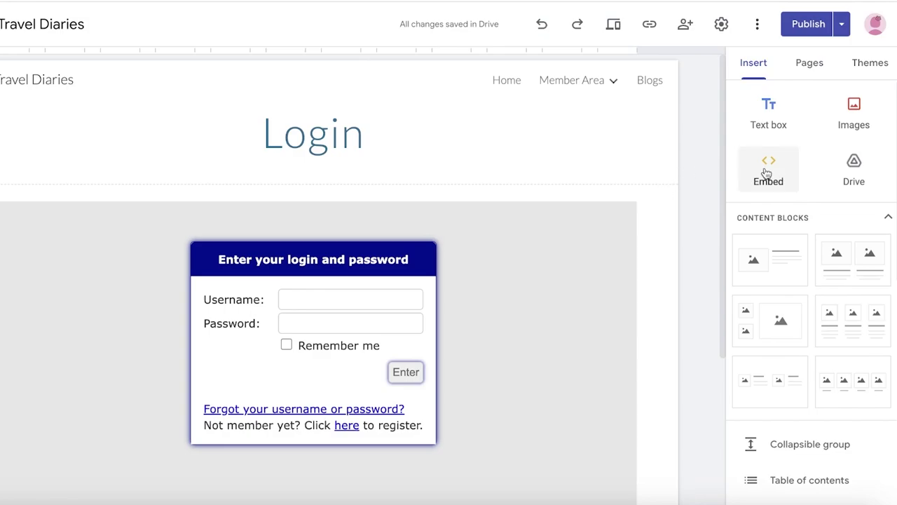
Step: Cancel the stray embed and switch to the Member Area page
click(766, 172)
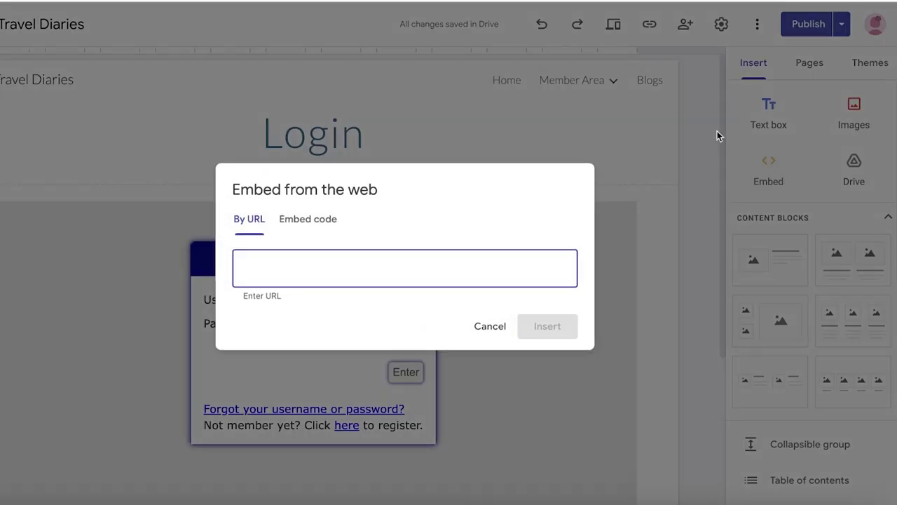
click(508, 333)
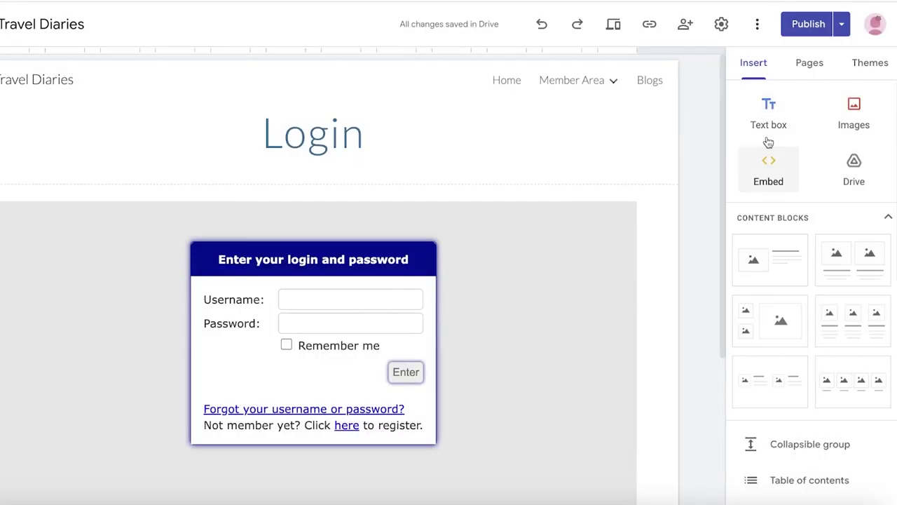
click(788, 67)
click(878, 169)
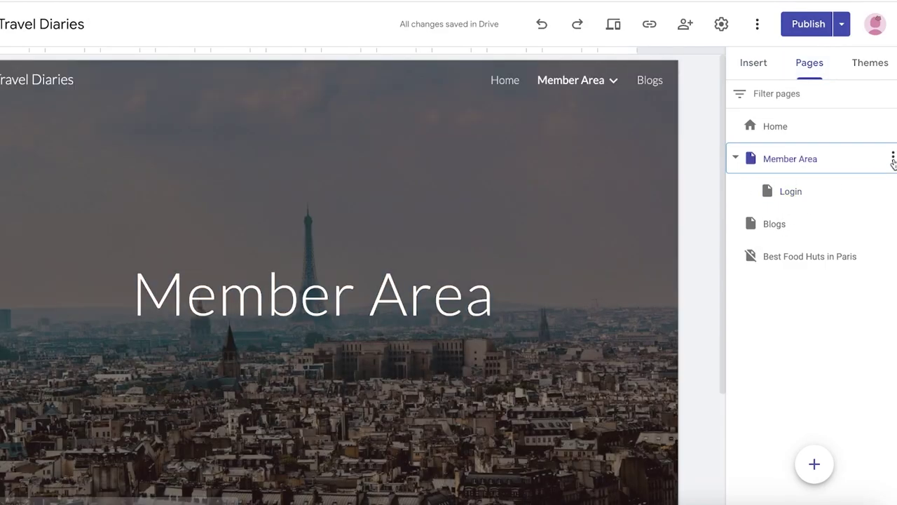
click(893, 159)
click(715, 164)
Step: Paste the AuthPro protection script as embed code on Member Area and preview it
click(768, 70)
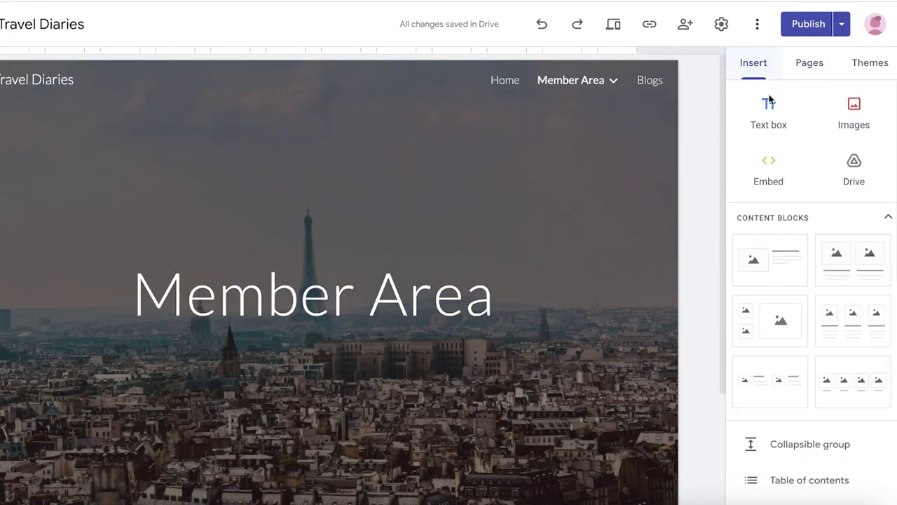
click(775, 162)
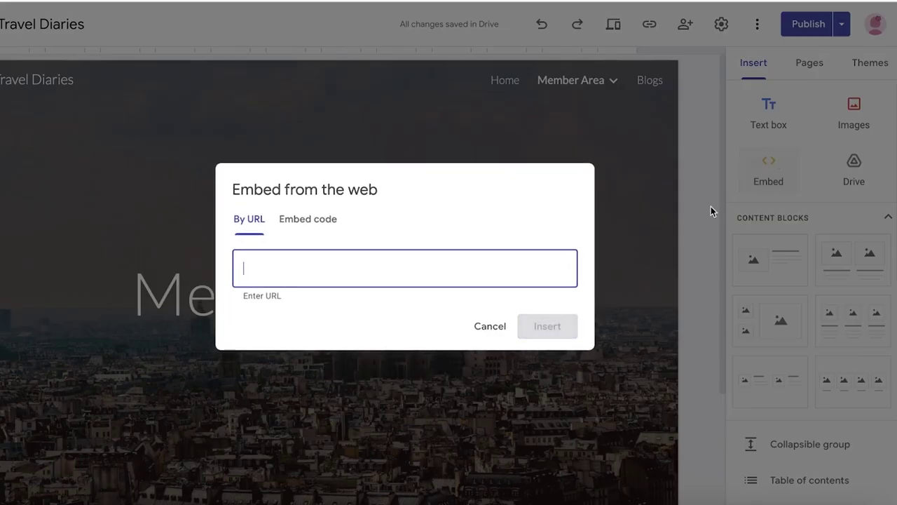
click(320, 225)
right_click(312, 251)
click(336, 351)
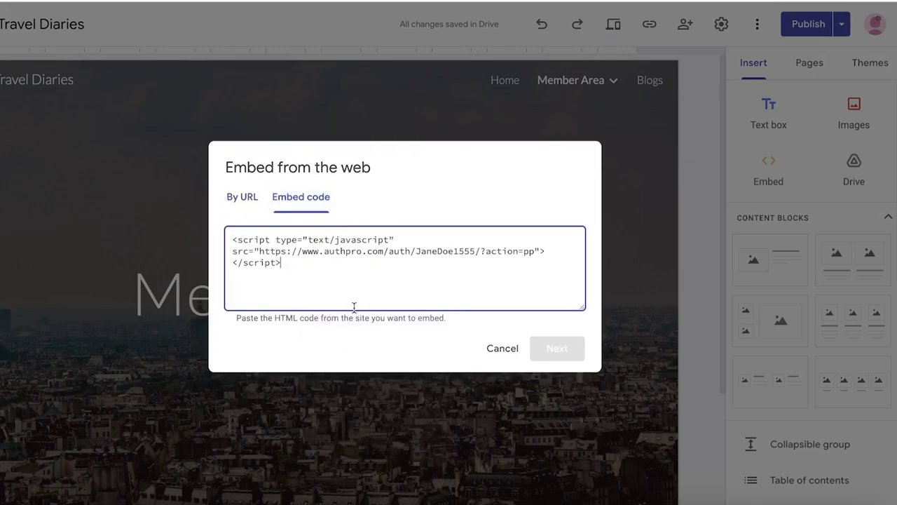
click(571, 354)
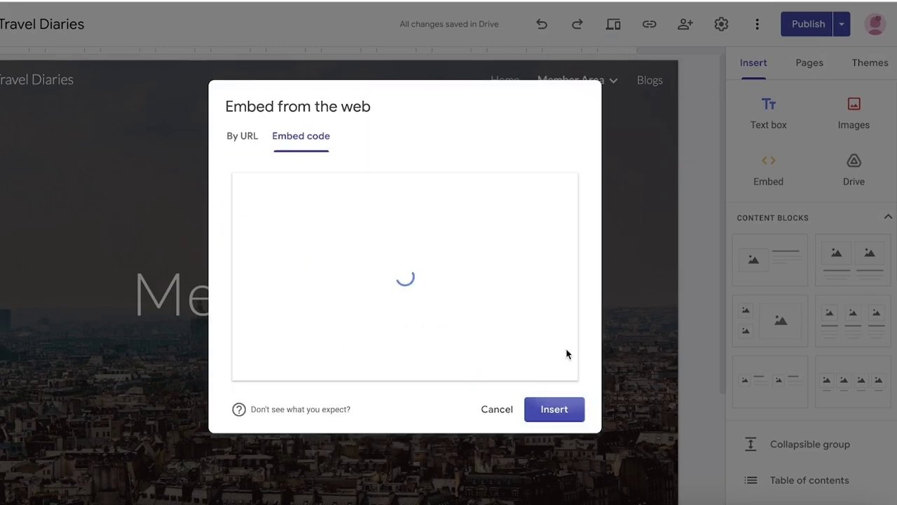
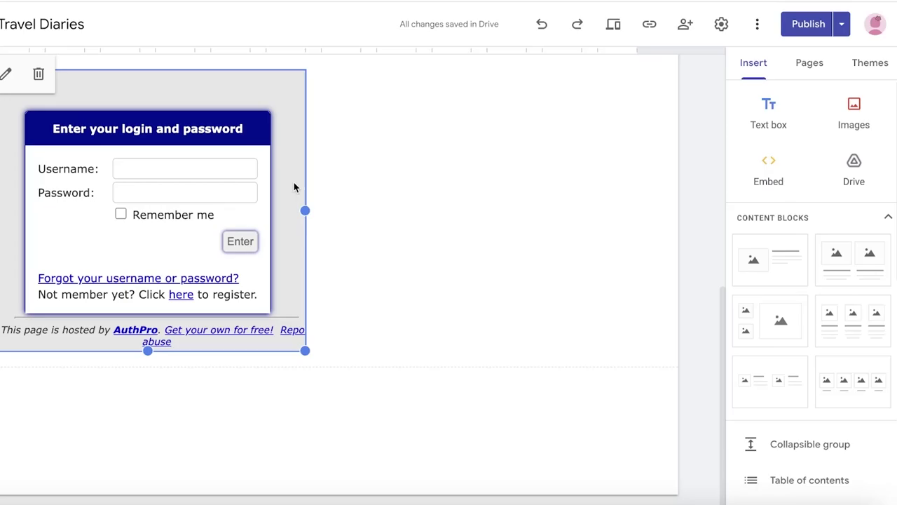
Step: Deselect the embedded AuthPro form, then review and publish the Travel Diaries site
click(520, 156)
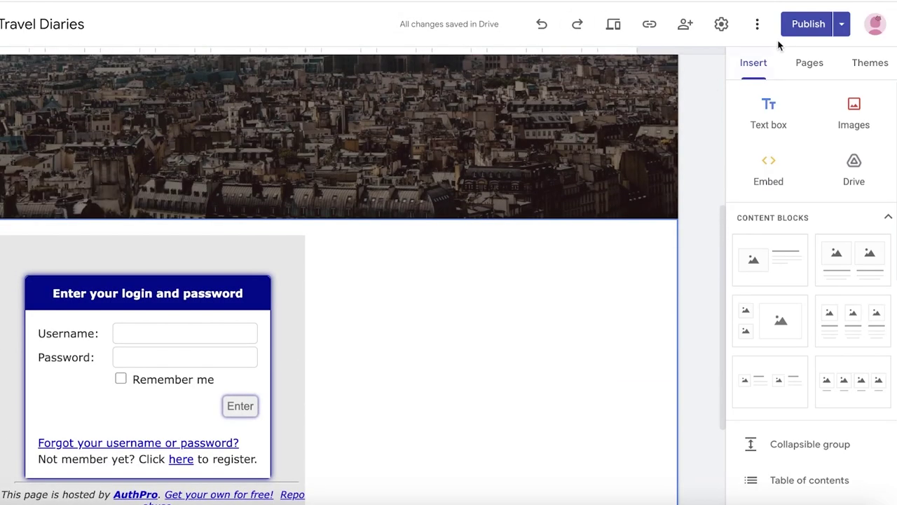
click(797, 30)
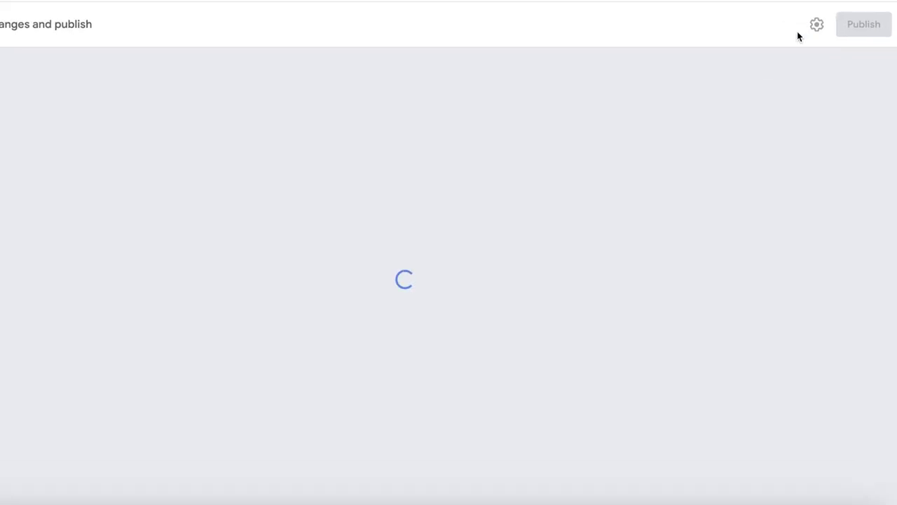
click(859, 24)
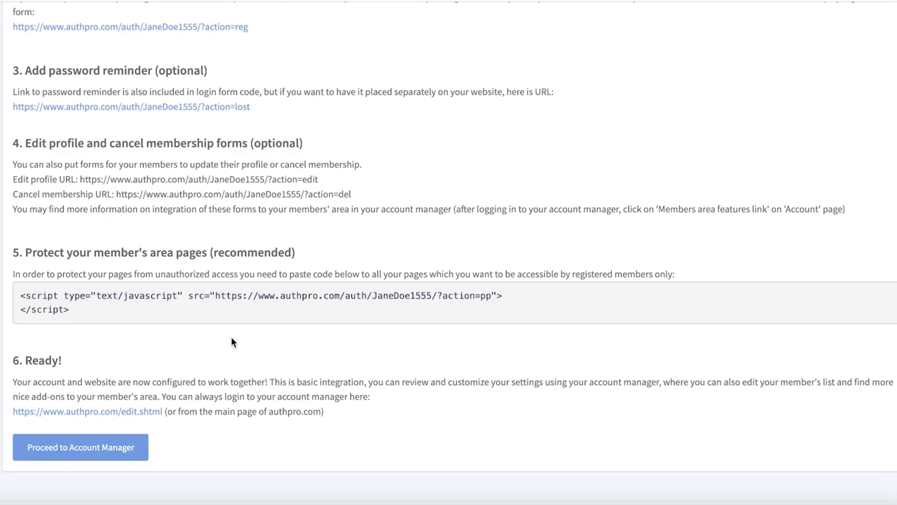
Step: Proceed from AuthPro's integration steps to the Account Manager dashboard showing 2 members
scroll(148, 367, down, 1)
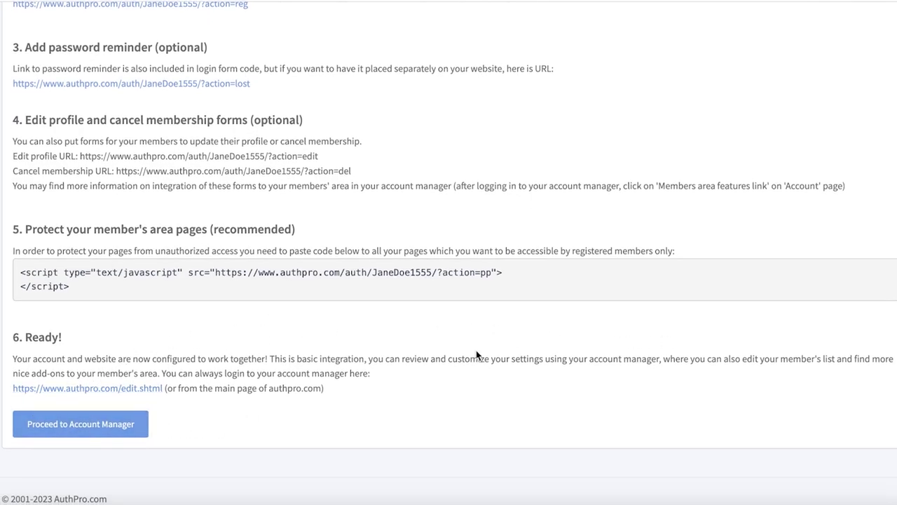
click(82, 430)
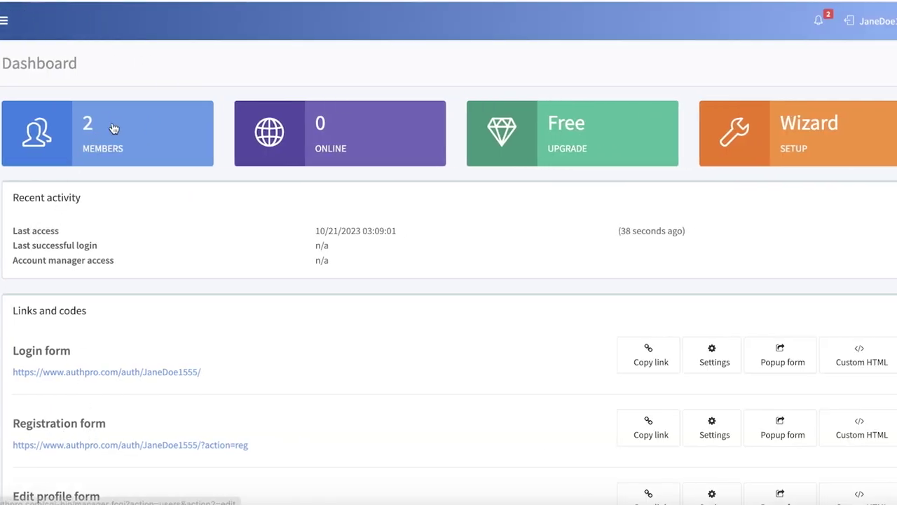
scroll(114, 128, down, 5)
scroll(114, 127, up, 5)
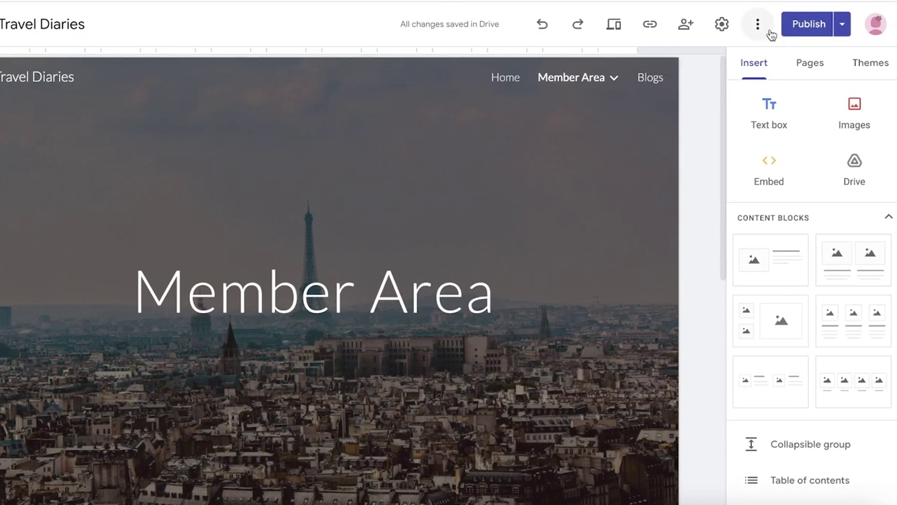
Step: Verify the Travel Diaries site has no unpublished changes left, then bring up the publishing options
click(768, 31)
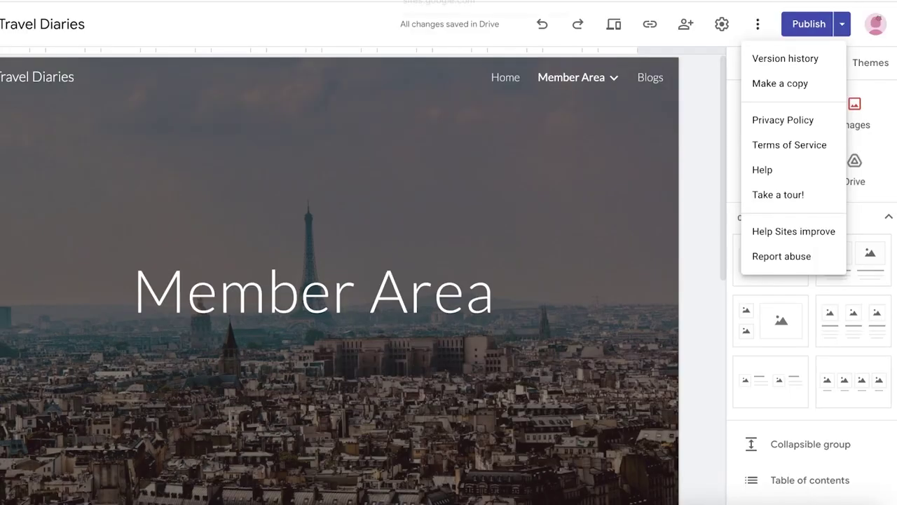
click(786, 28)
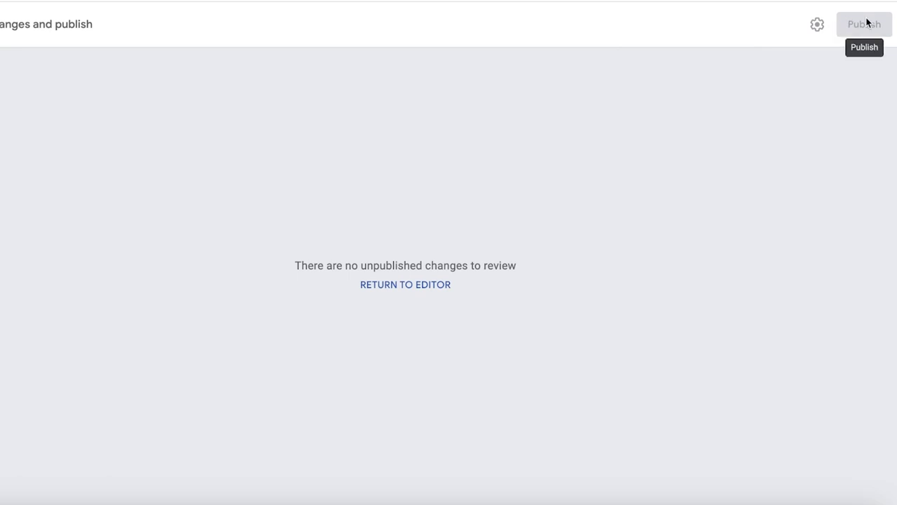
key(Escape)
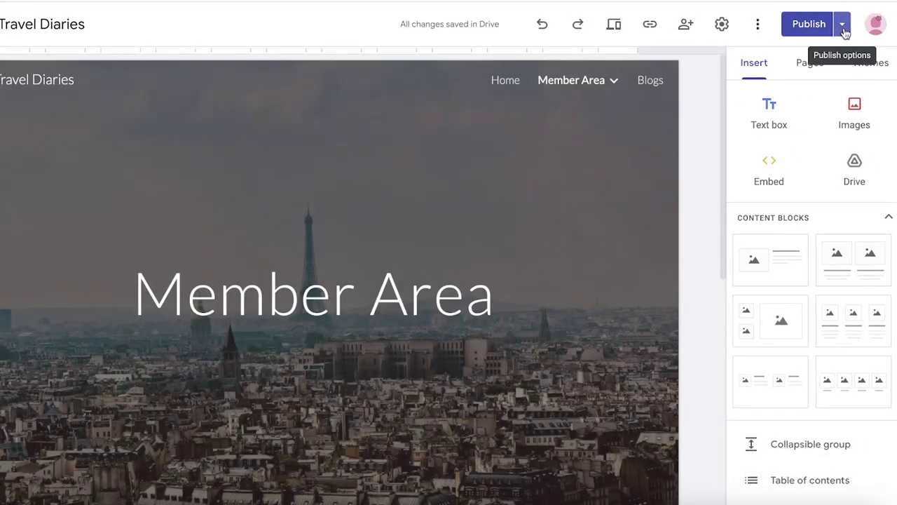
click(844, 28)
Step: Open the live published site and check the AuthPro form on its Login page
click(783, 100)
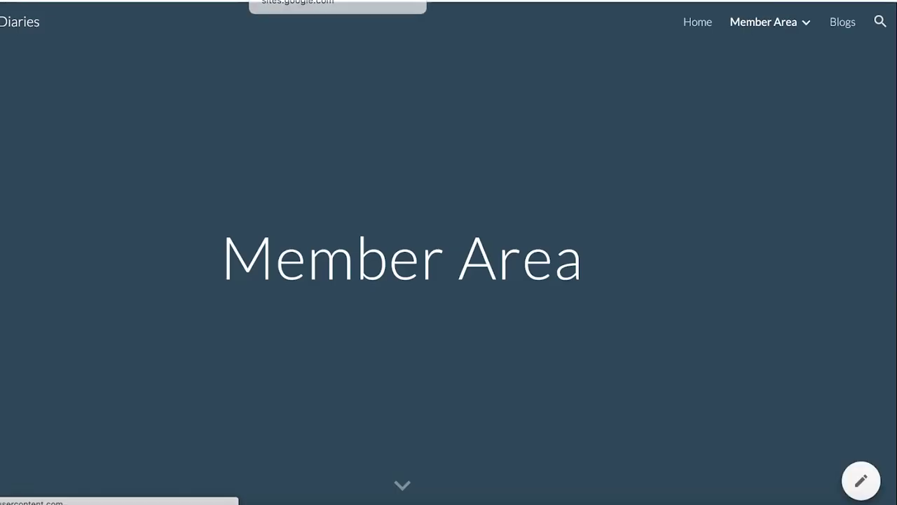
mouse_move(795, 24)
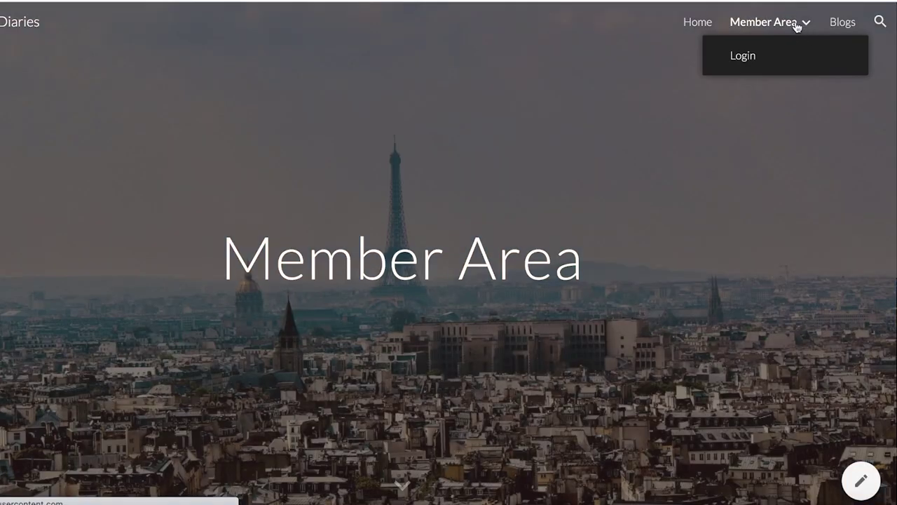
click(740, 60)
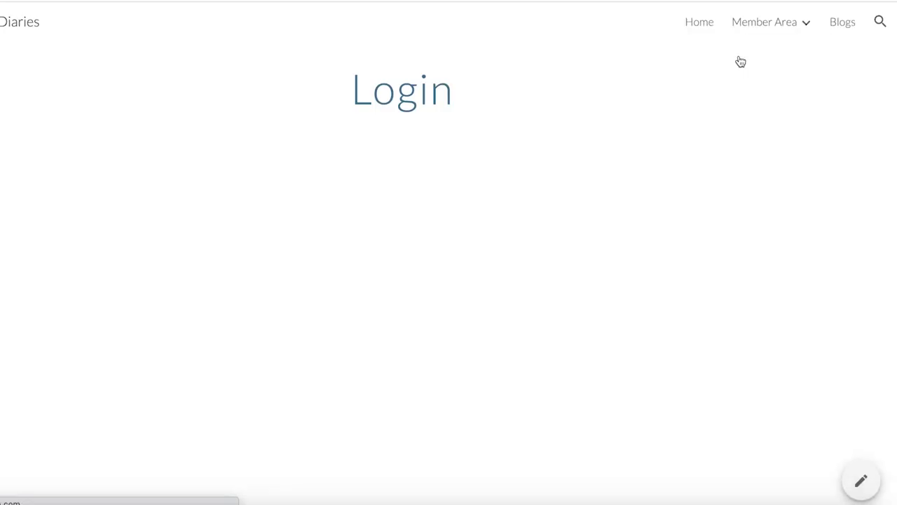
scroll(456, 175, down, 3)
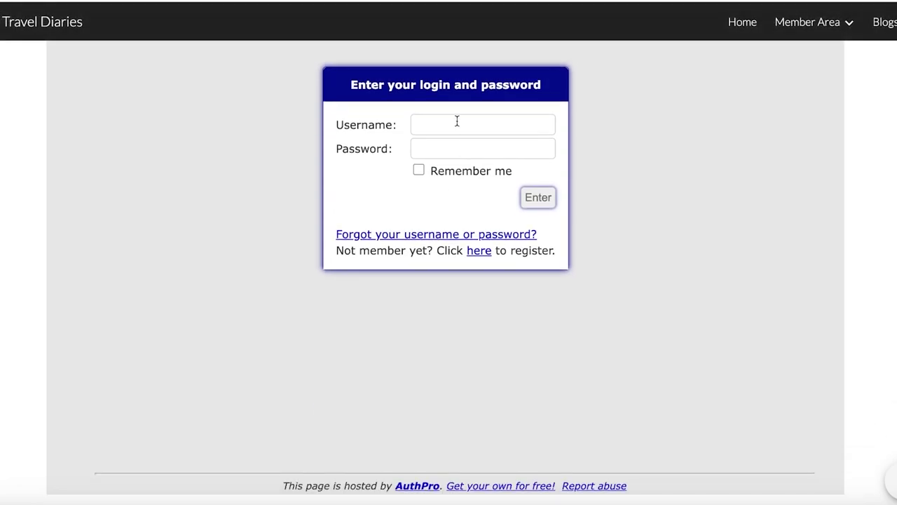
scroll(503, 146, up, 3)
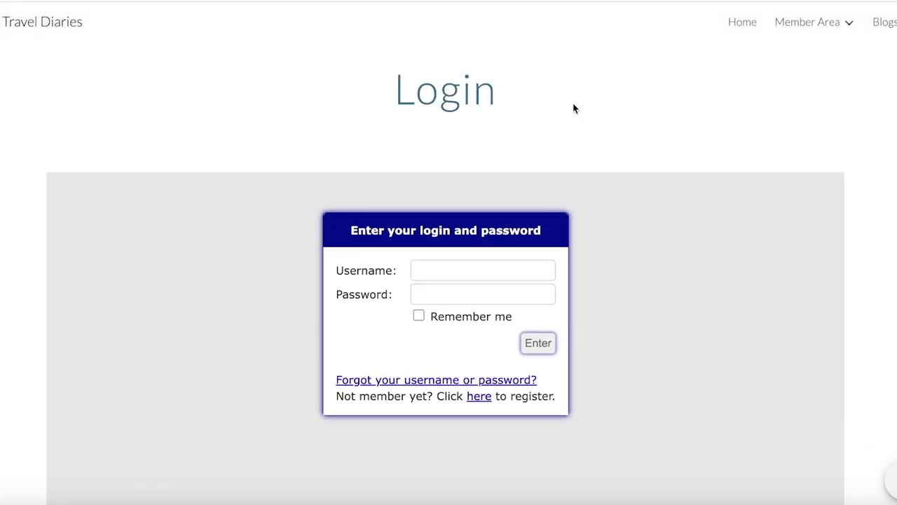
Step: Check the AuthPro login form on the published Member Area page
click(803, 24)
scroll(790, 47, down, 5)
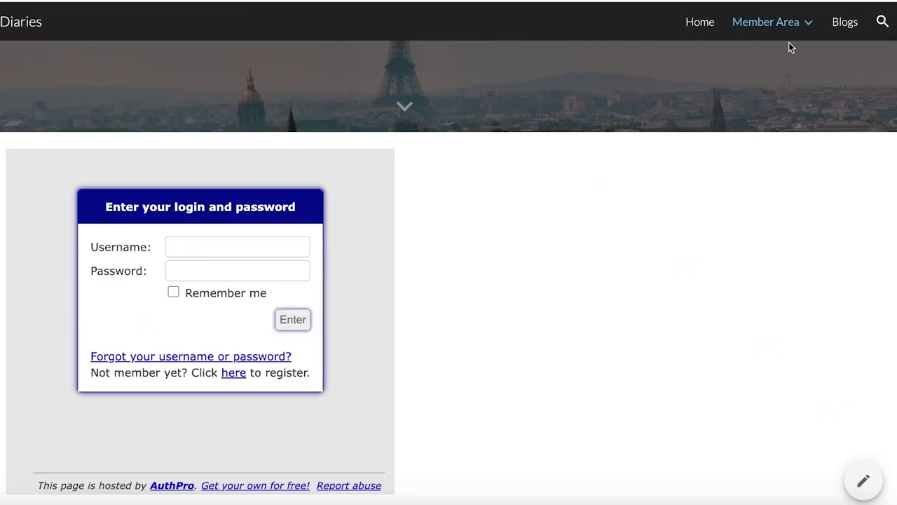
scroll(753, 151, up, 1)
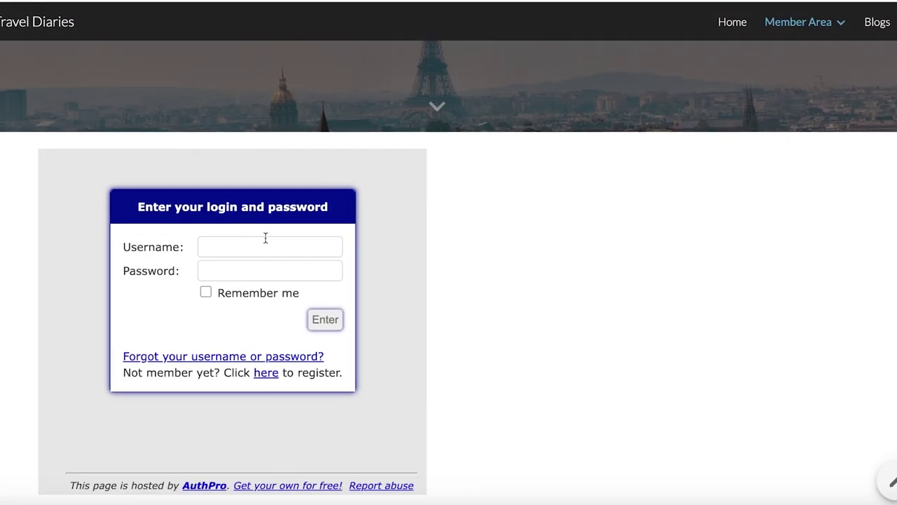
Step: Attempt a login with a saved account, then clear the wrongly entered password
click(266, 239)
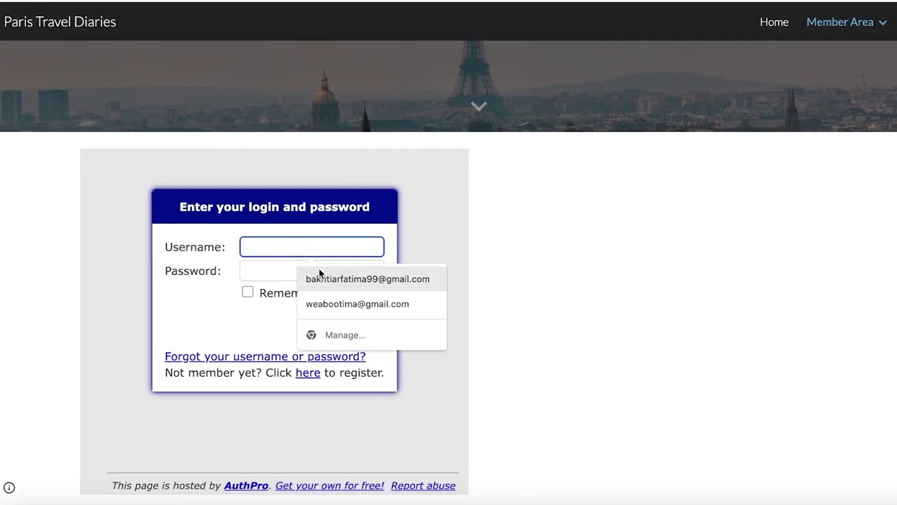
click(280, 302)
click(313, 324)
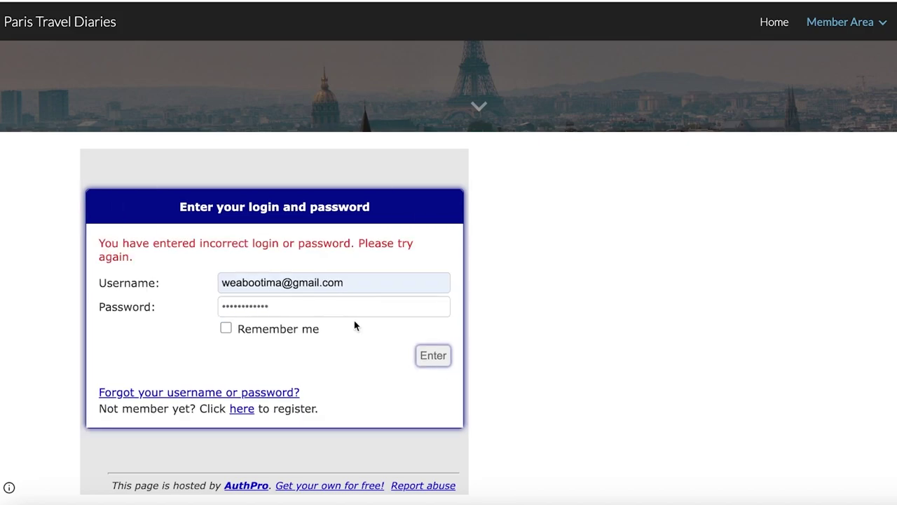
click(299, 312)
double_click(299, 312)
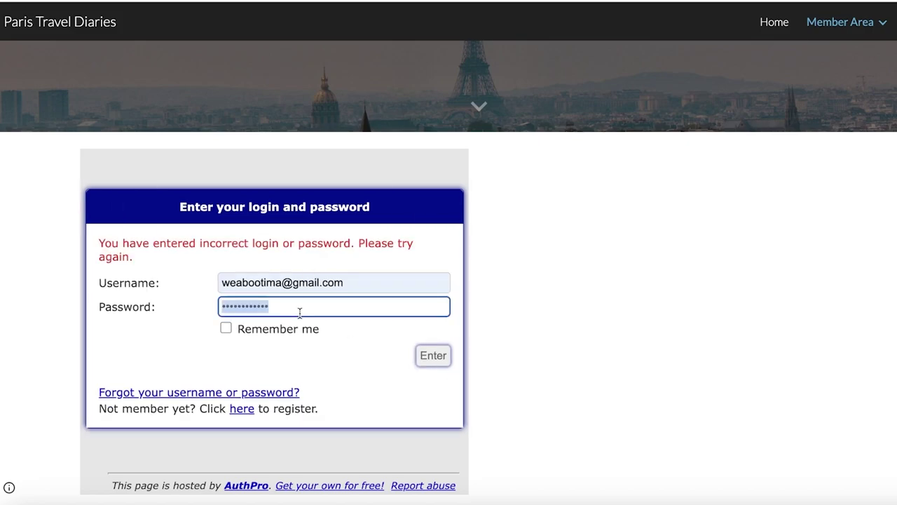
key(BackSpace)
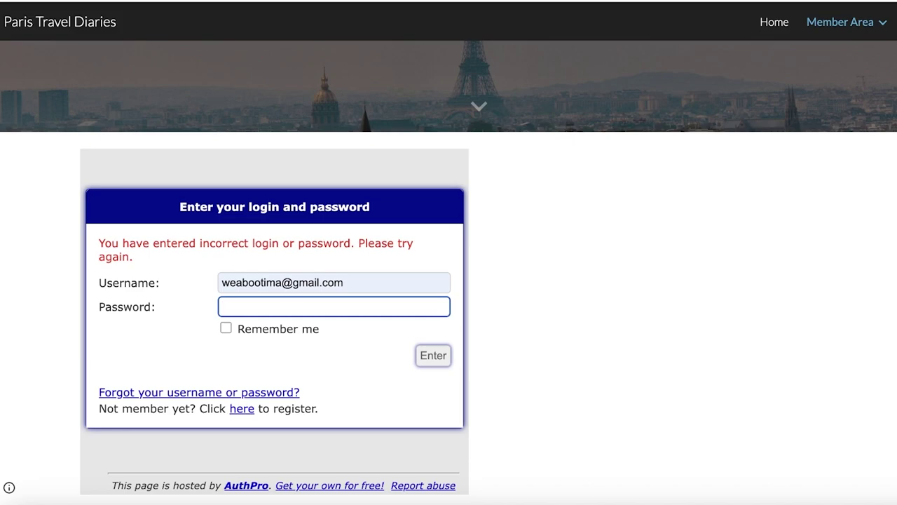
Step: Register a new test member via the AuthPro registration form, declining browser password saving
click(242, 409)
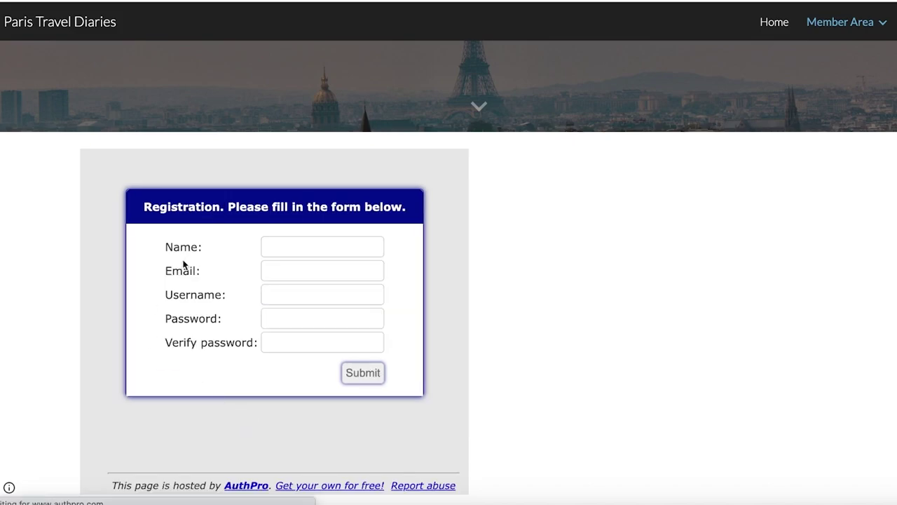
click(319, 244)
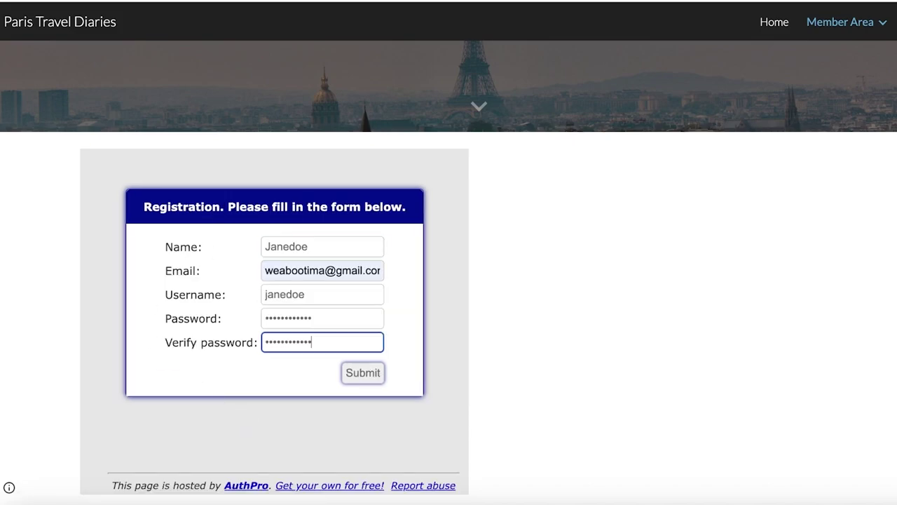
key(Return)
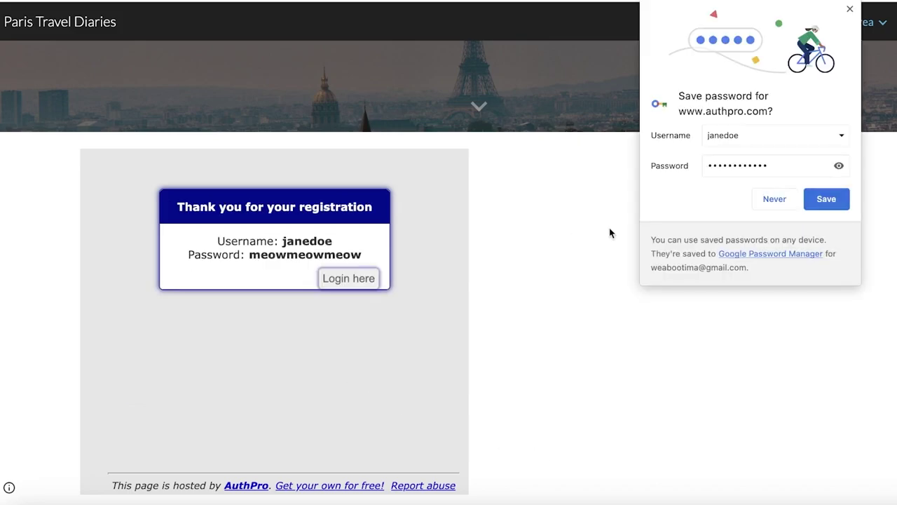
click(752, 205)
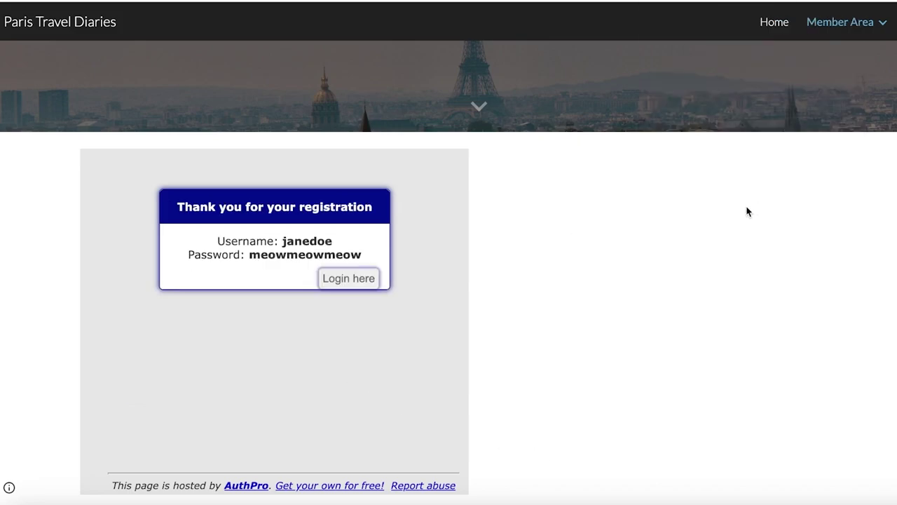
click(361, 283)
Step: Sign in with the new member's username and pasted password, with Remember me ticked
click(297, 249)
text(janedoe)
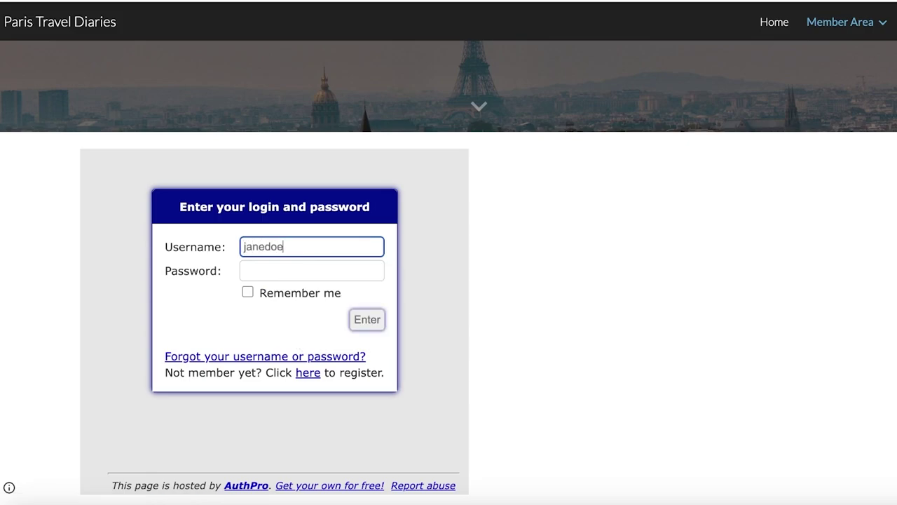
click(297, 265)
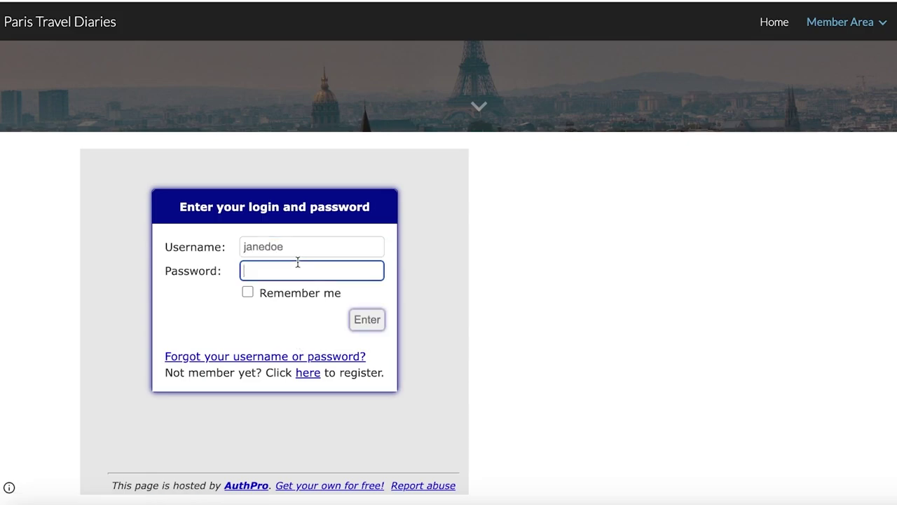
key(ctrl+v)
click(260, 292)
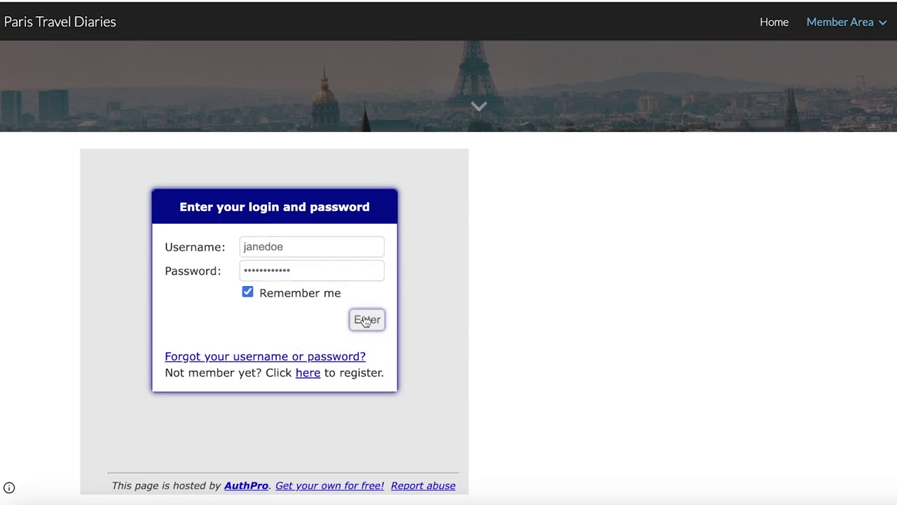
click(365, 320)
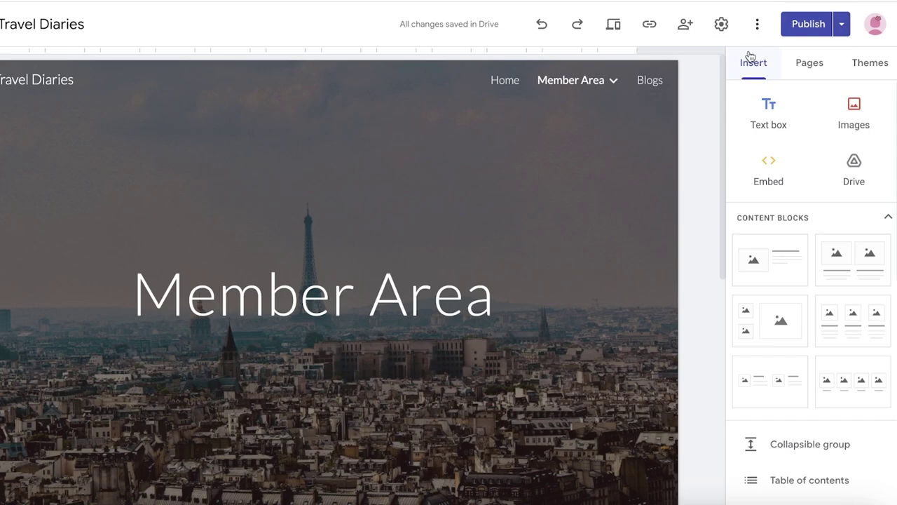
Step: Hide the Login subpage from navigation and confirm its menu now offers Show in navigation
click(809, 63)
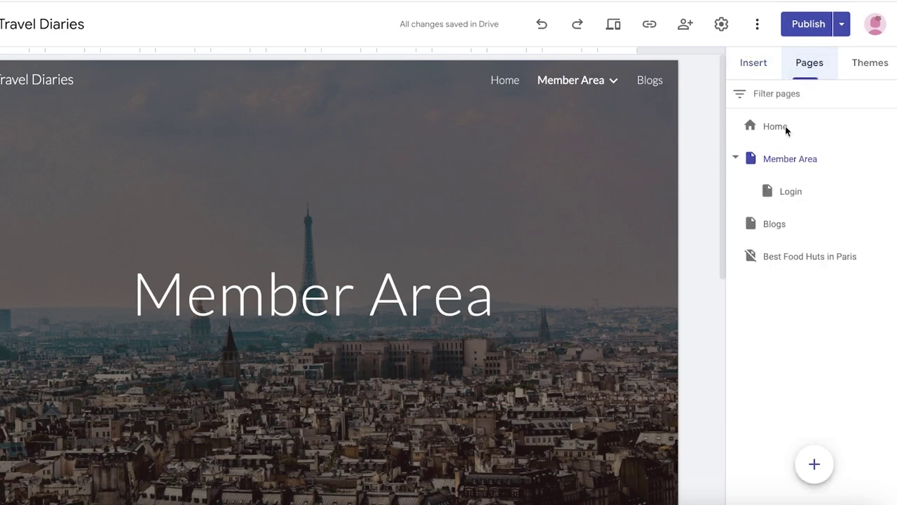
click(810, 196)
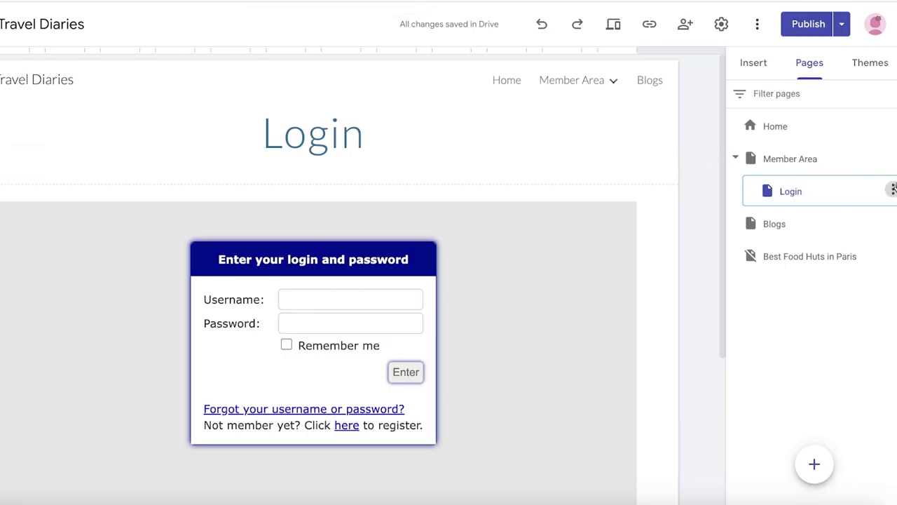
click(893, 189)
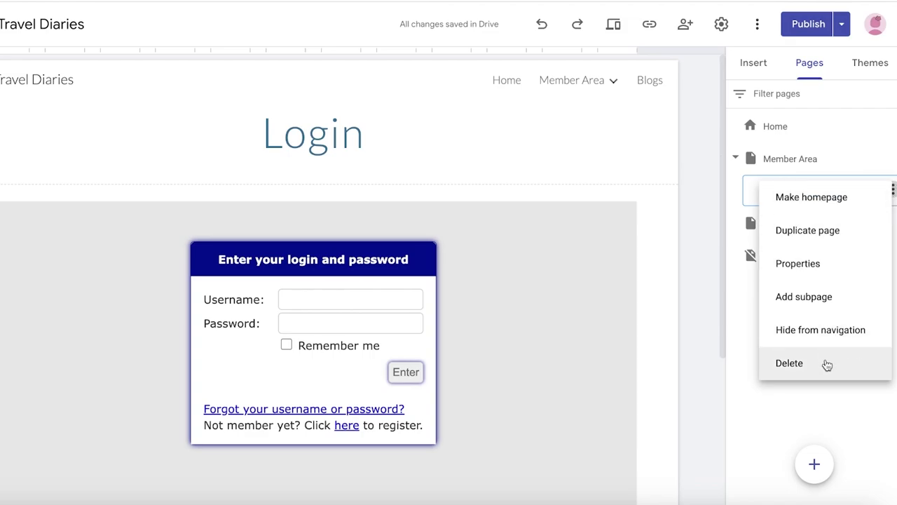
click(817, 329)
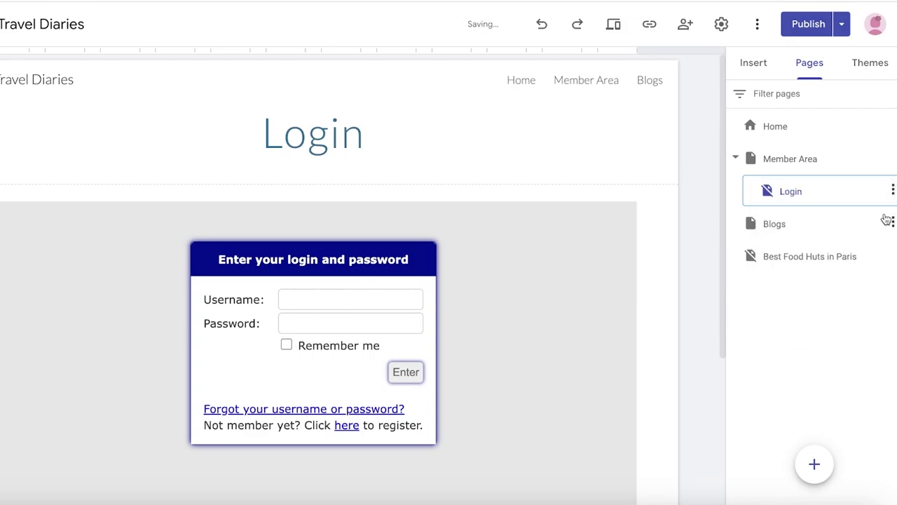
click(892, 189)
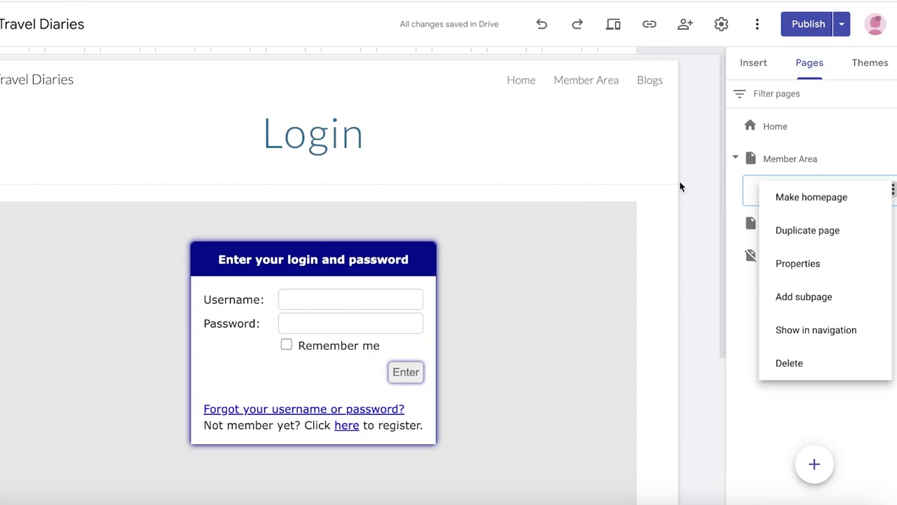
Step: Open the Home page, then exit the editor to the Google Sites start screen
click(729, 130)
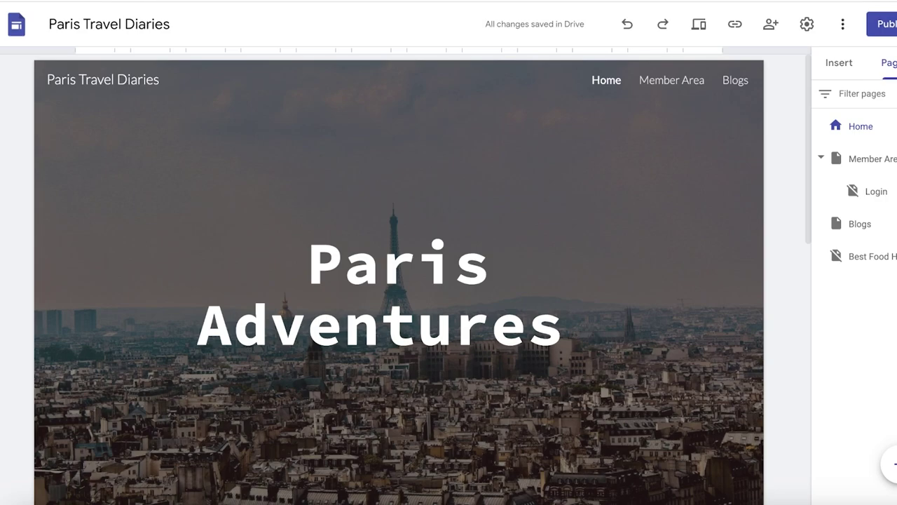
click(28, 20)
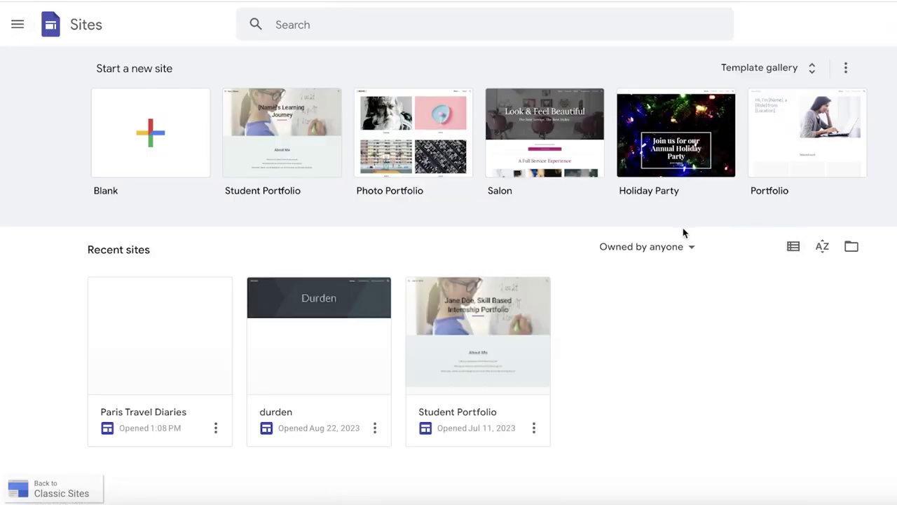
click(534, 105)
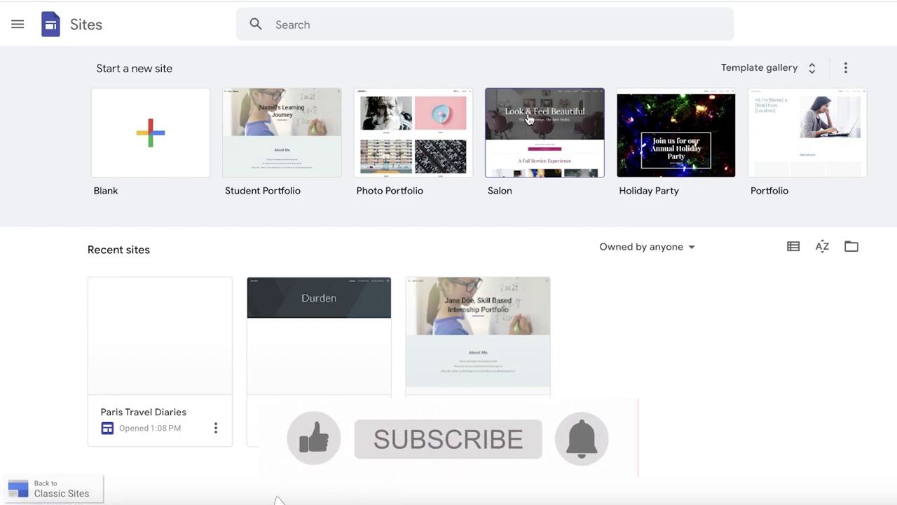